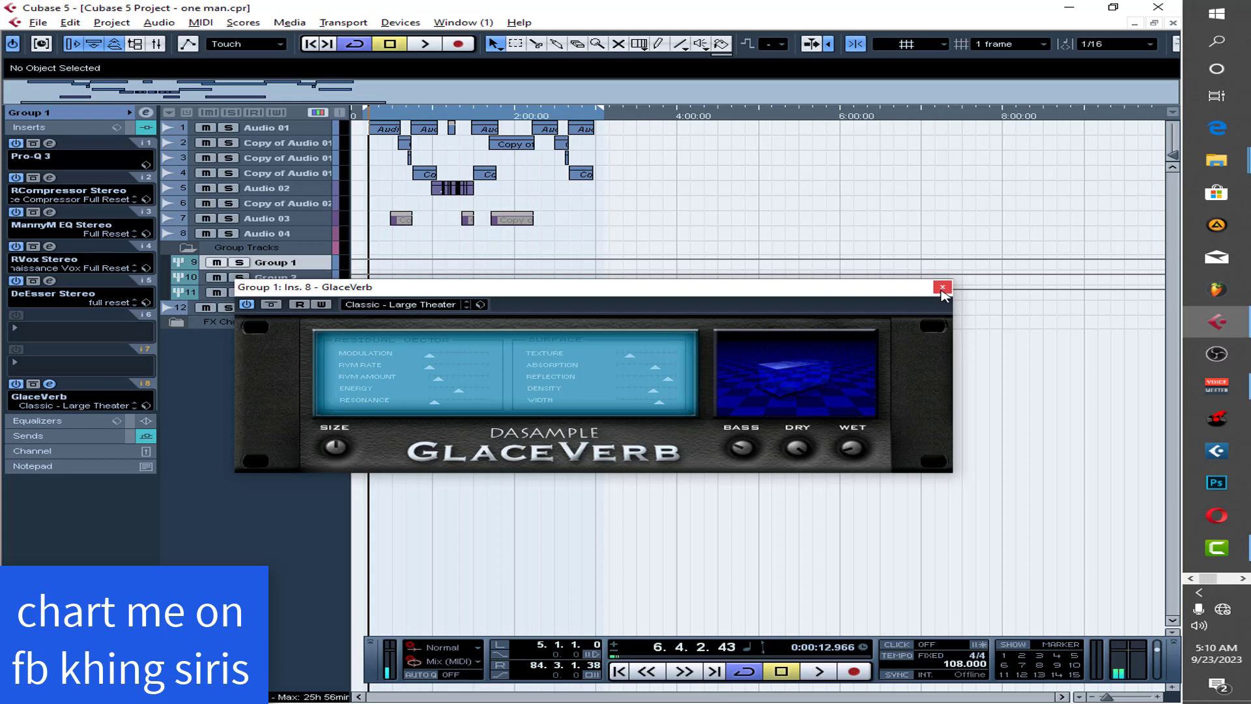
Close the GlaceVerb editor and play back the full mix with the Group 1 channel selected.
click(942, 287)
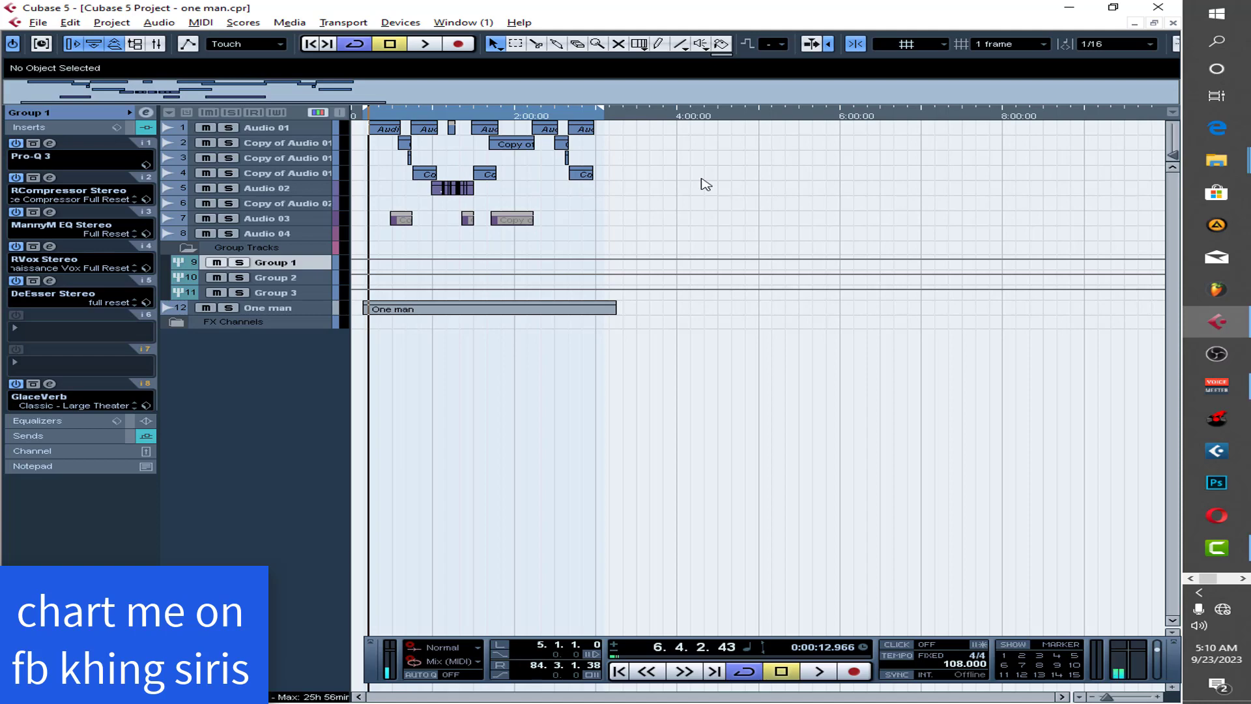
key(space)
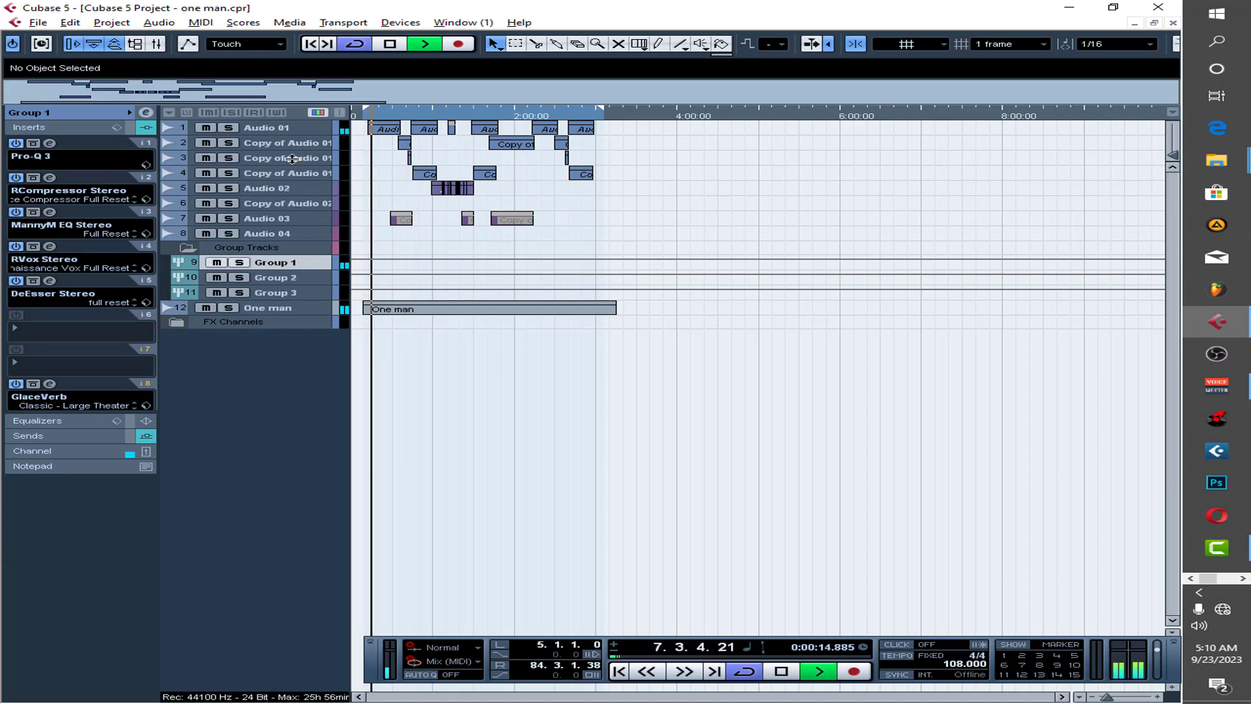
click(287, 133)
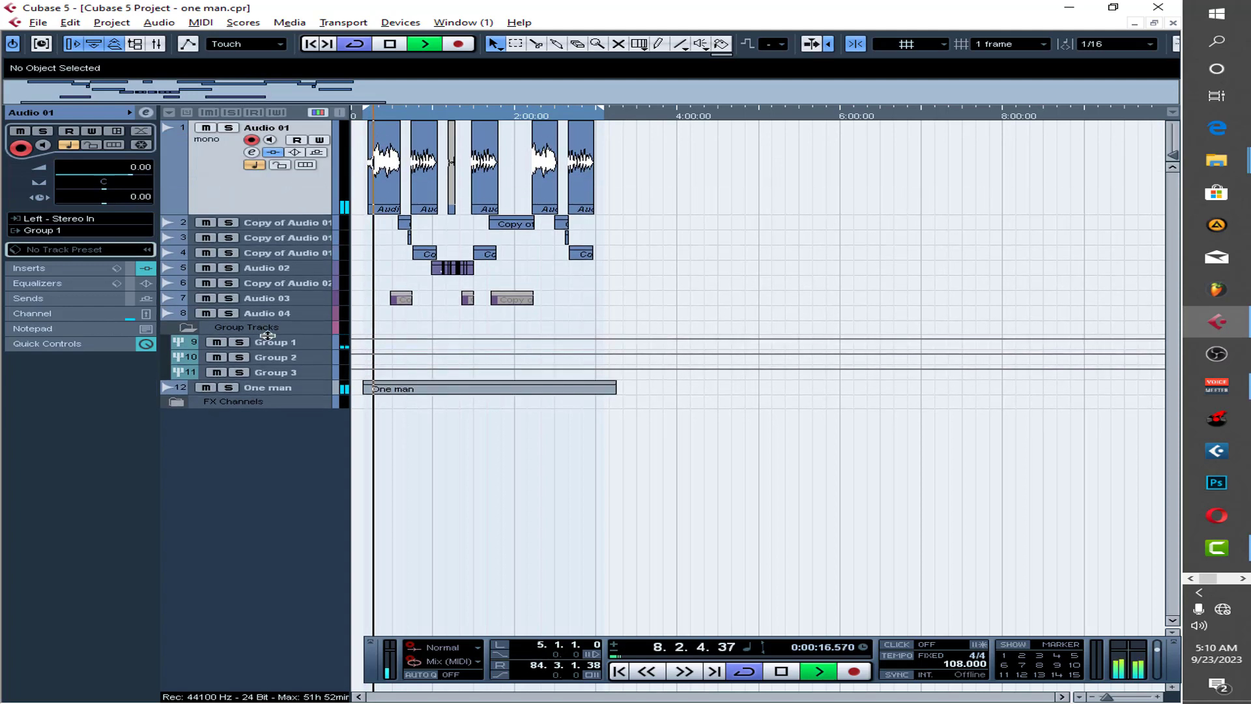
click(287, 352)
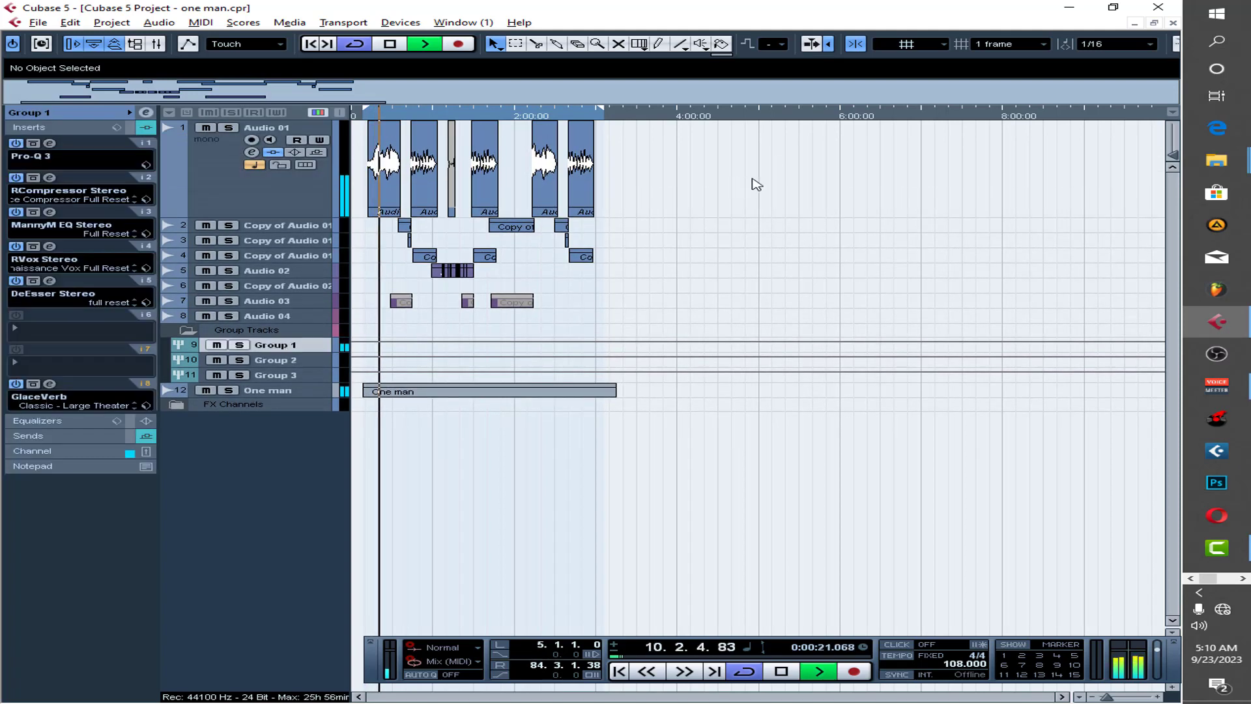
drag(1175, 99, 795, 102)
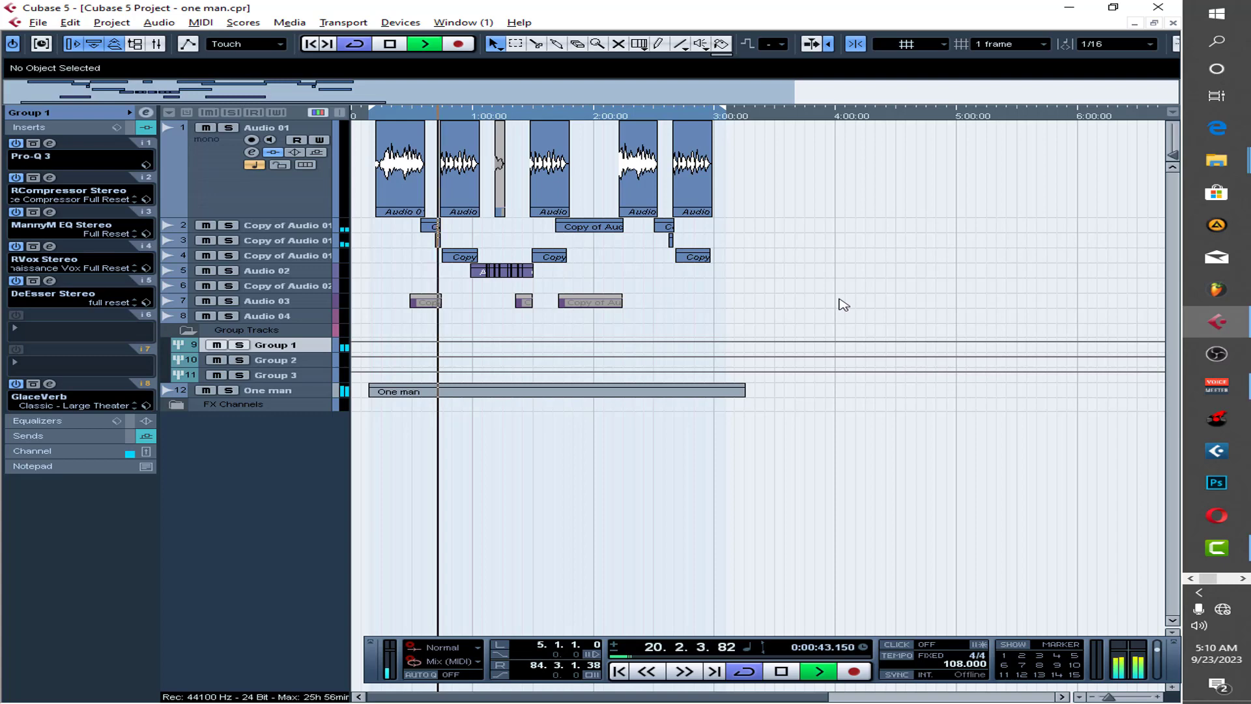
key(space)
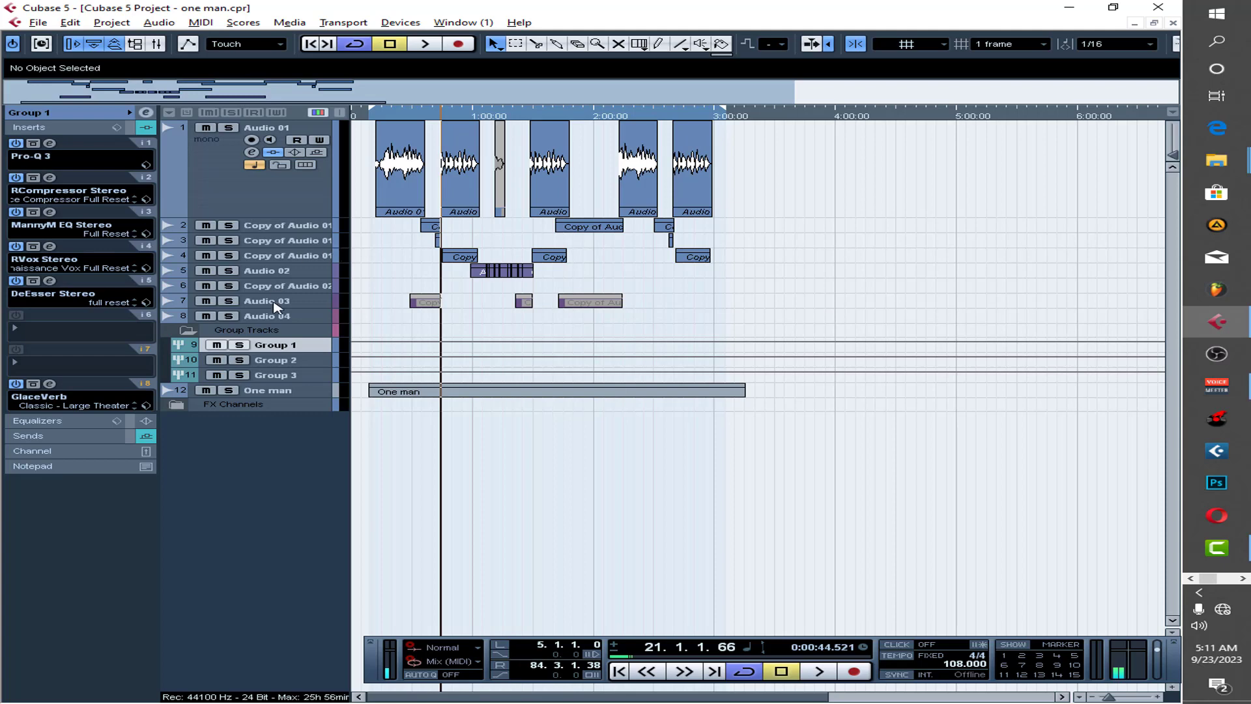
Bypass all inserts and sends on Group 1 and mute the One man track.
click(130, 127)
click(130, 420)
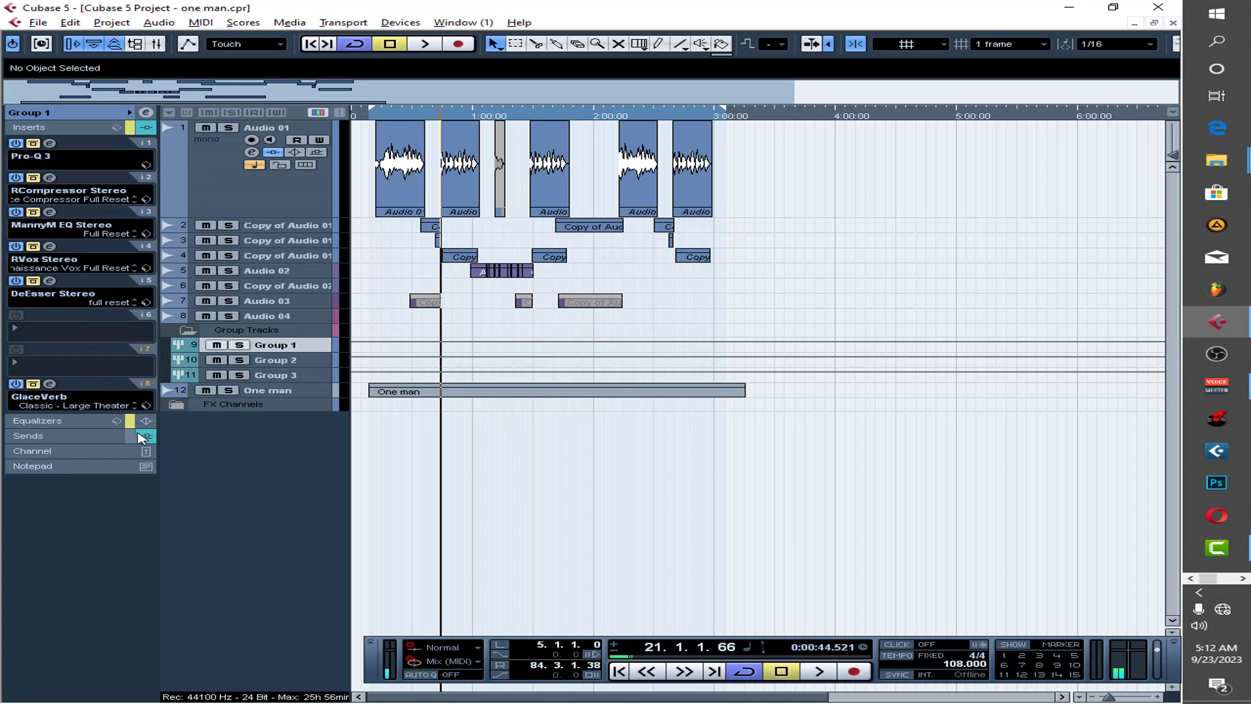
click(129, 436)
click(129, 421)
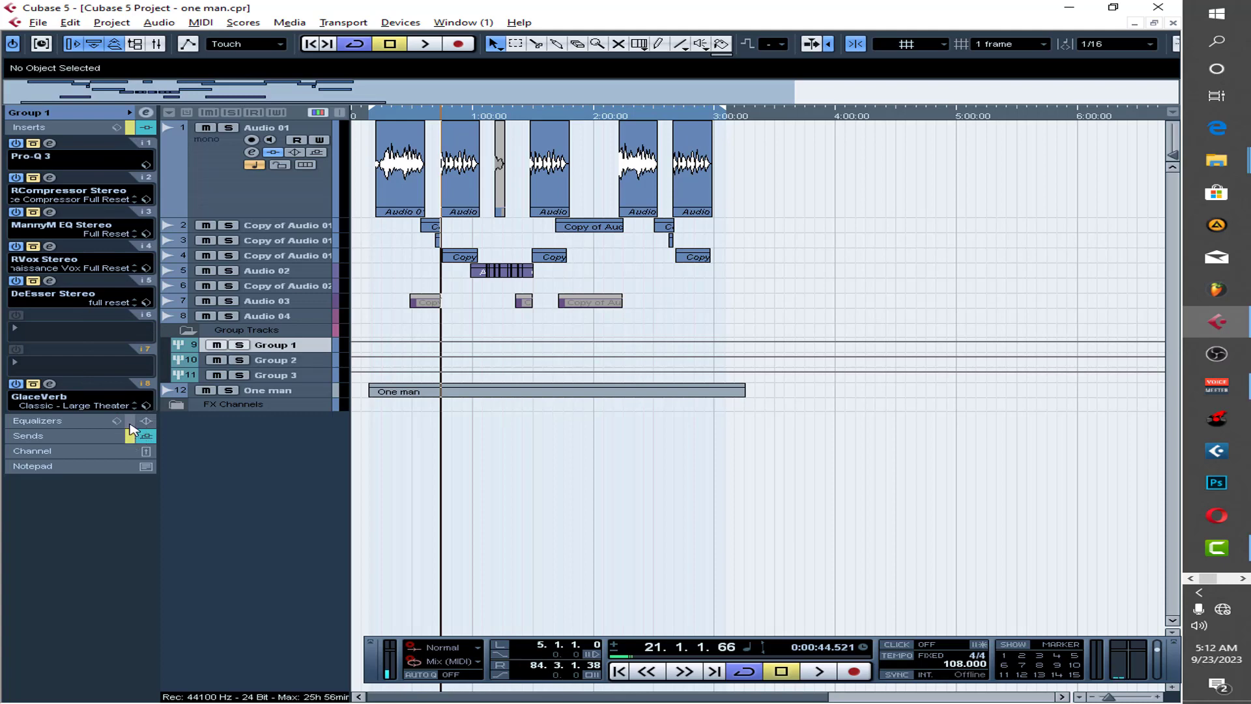
click(206, 389)
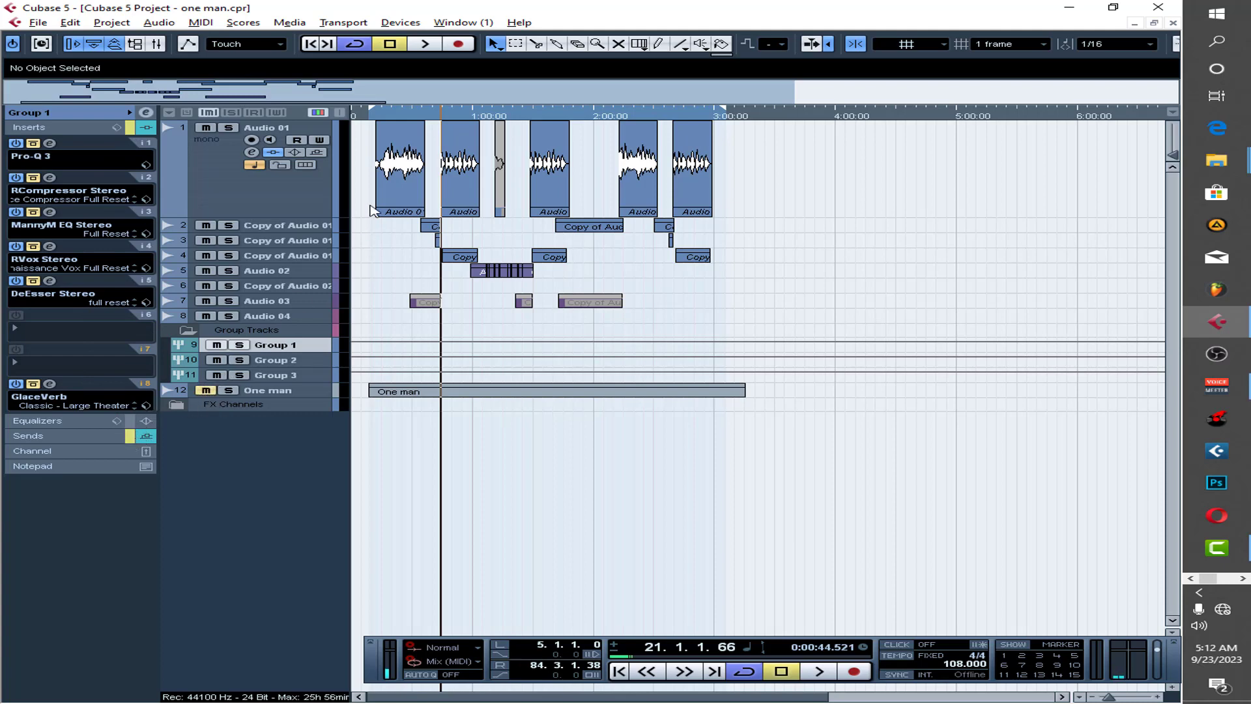
Play back the unprocessed vocal from the start of the first Audio 01 clip and stop partway through it.
click(373, 116)
key(space)
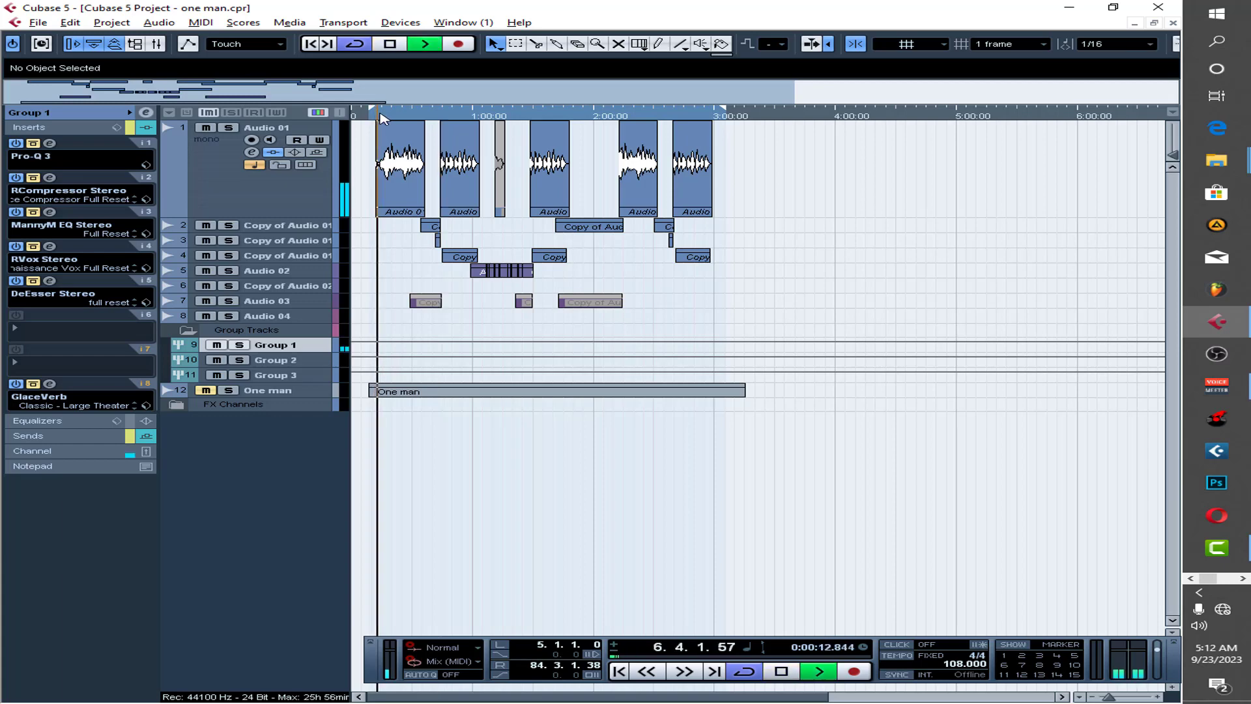
drag(795, 99, 538, 89)
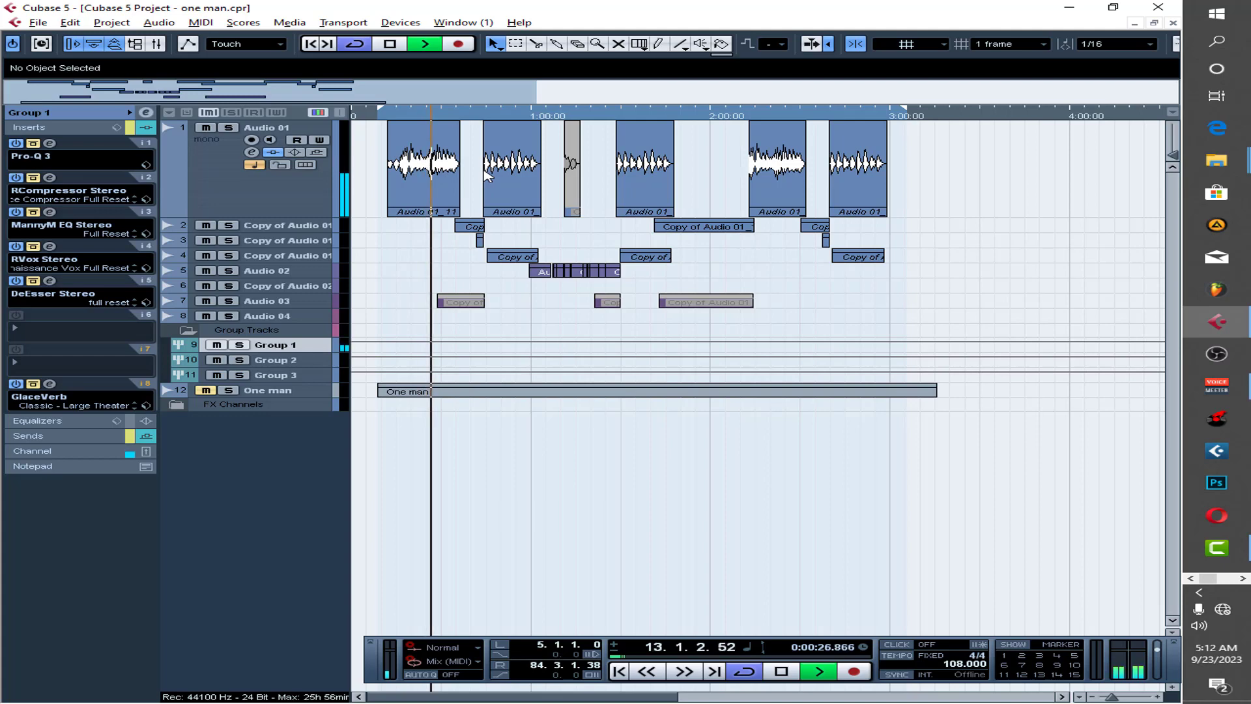
click(391, 46)
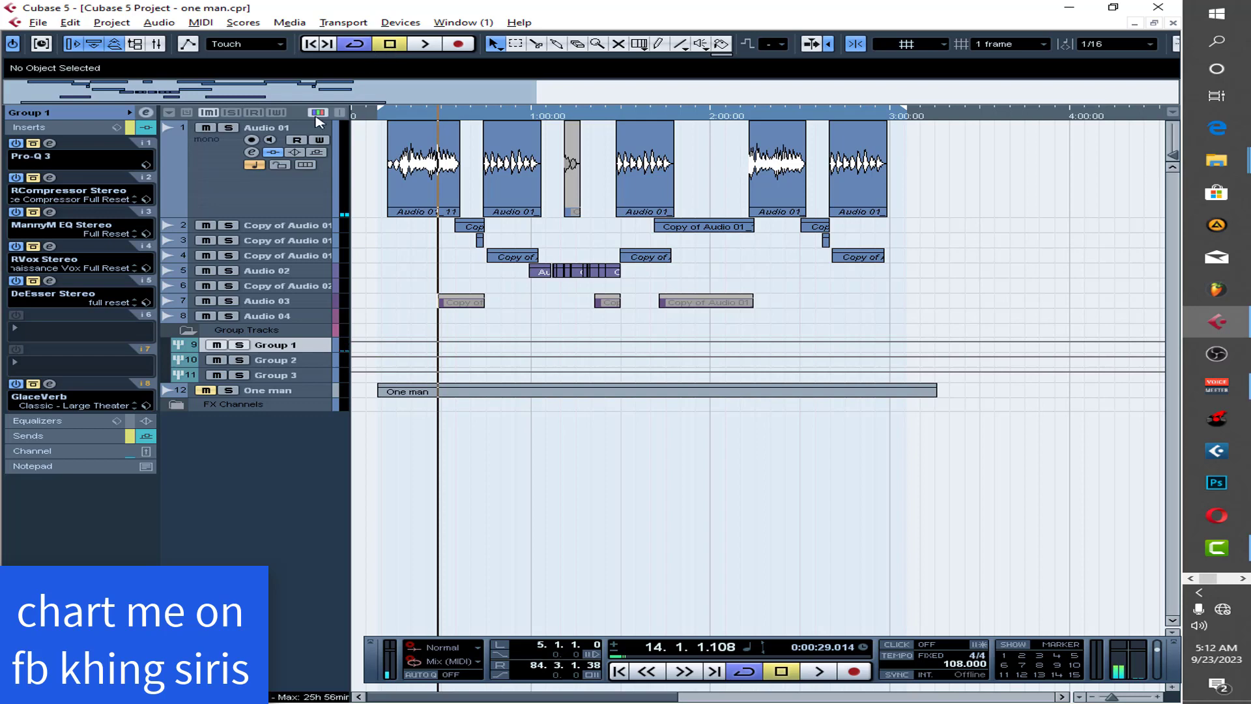
Review the insert effects on the Audio 01 track and return to the Group 1 channel.
click(277, 184)
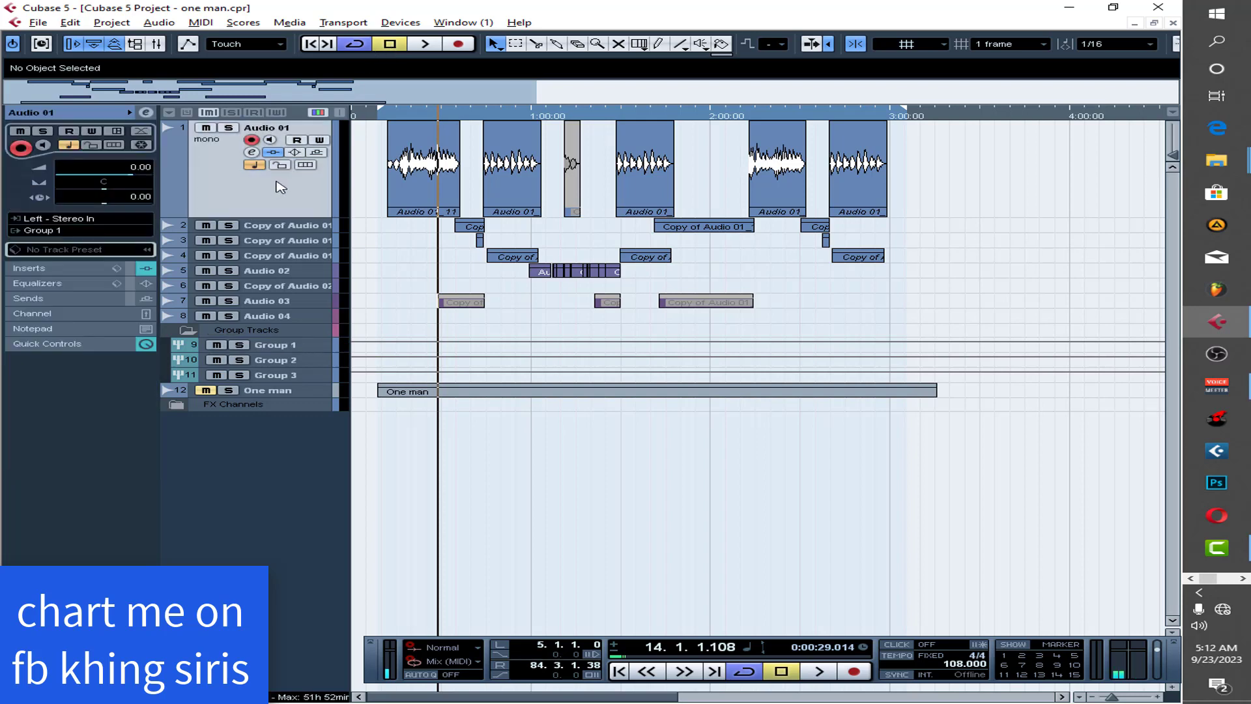
click(66, 270)
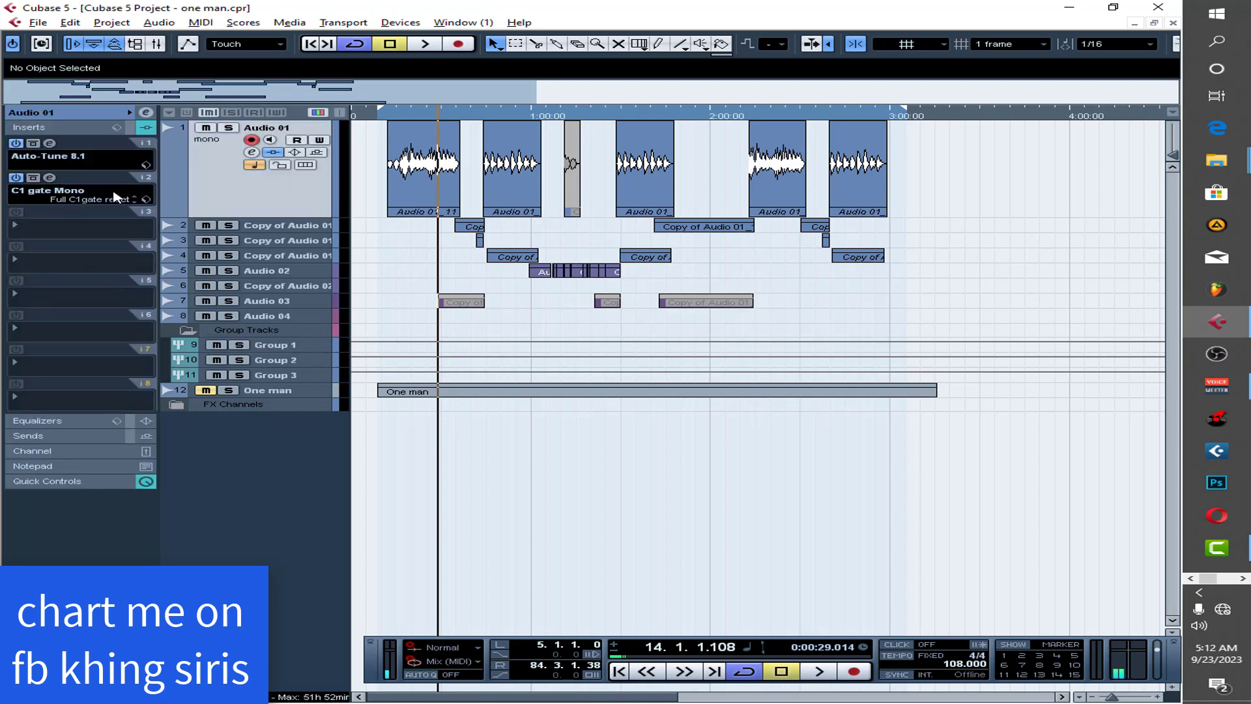
click(286, 347)
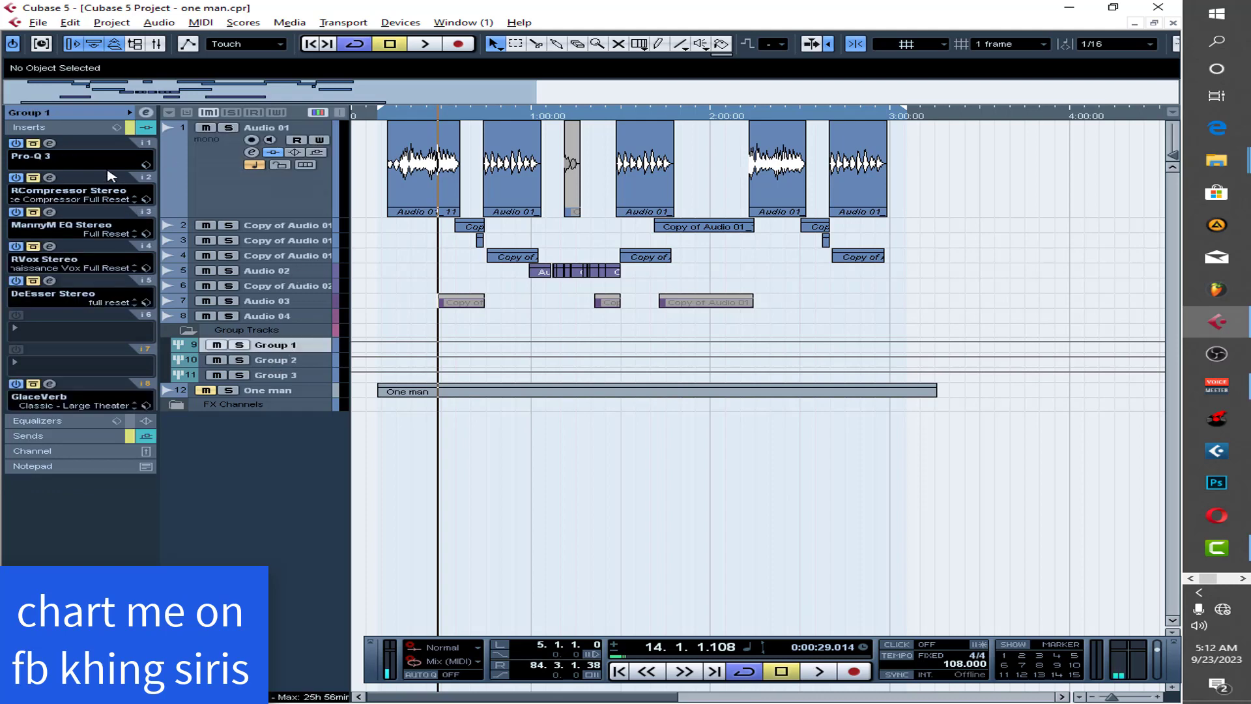
Reactivate the Pro-Q 3 insert on Group 1 and review its low-cut filter settings.
click(33, 143)
click(50, 143)
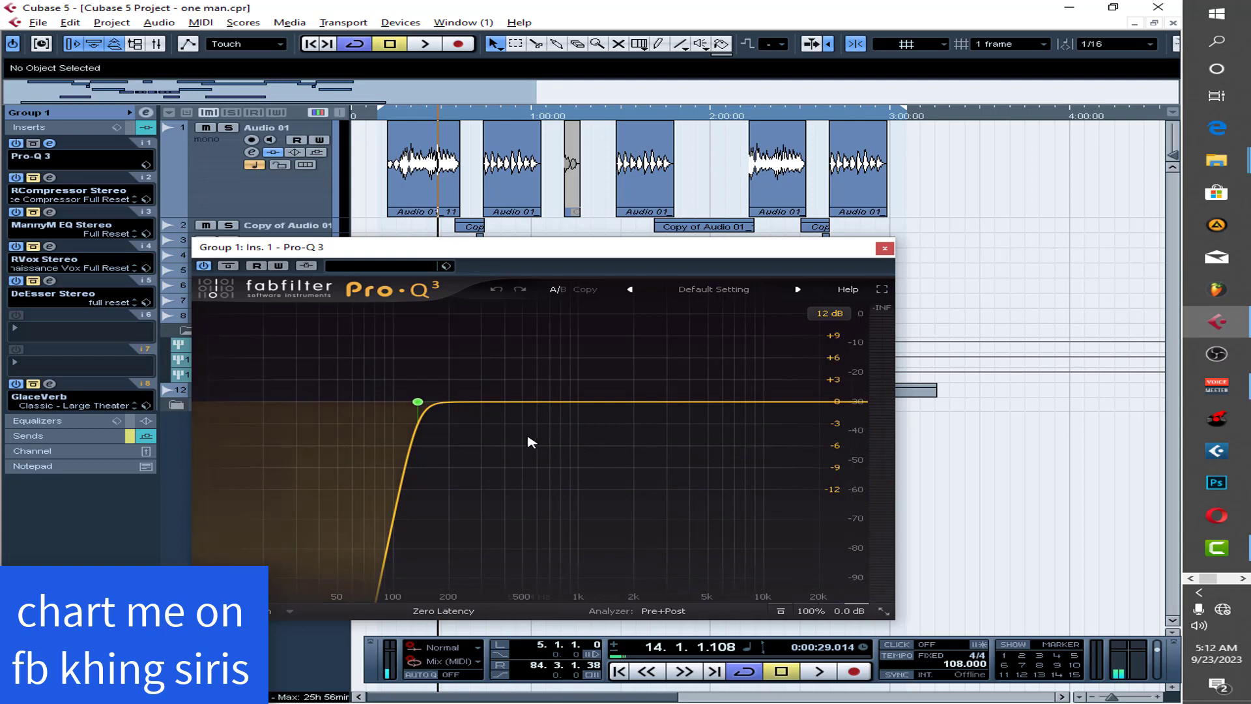
mouse_move(337, 438)
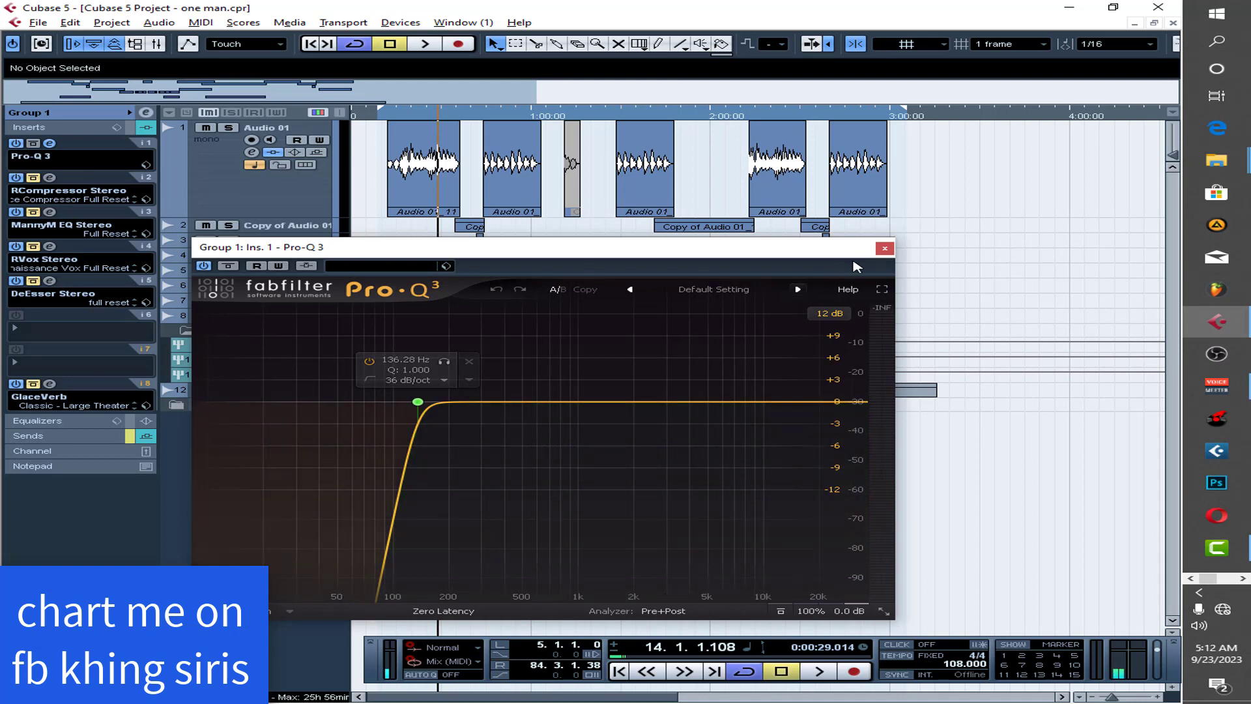
click(885, 248)
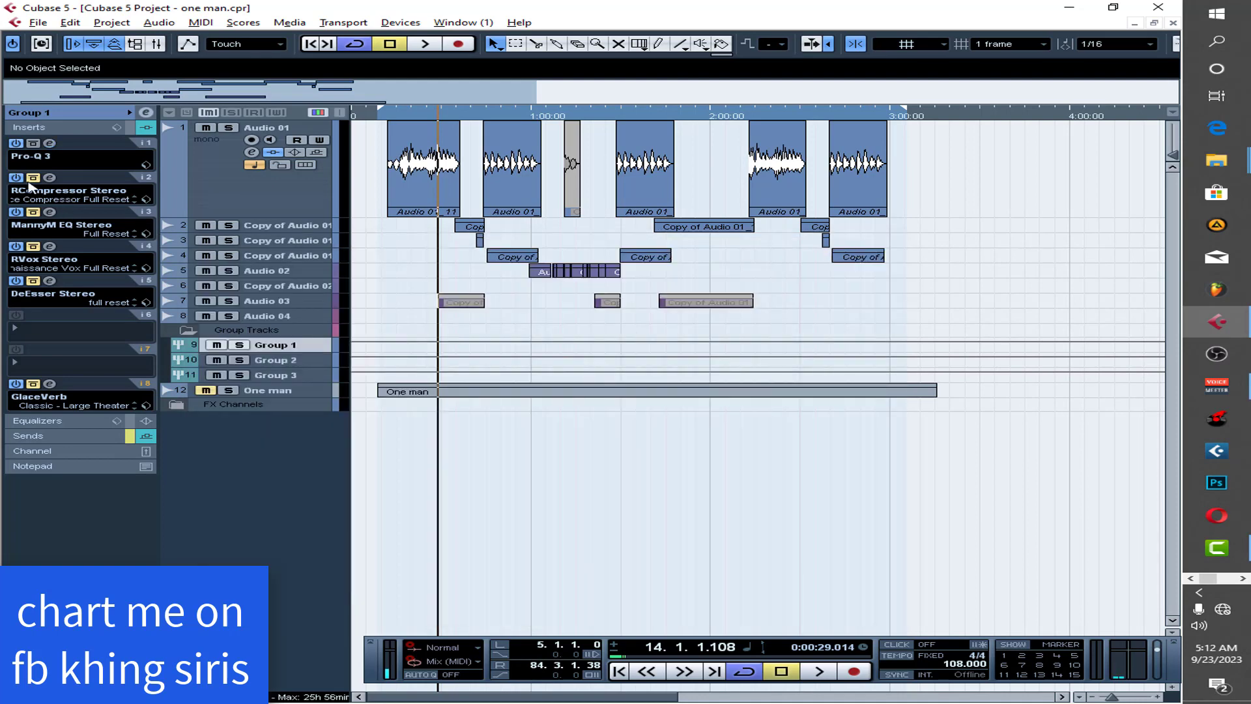
Reactivate the RCompressor and MannyM EQ inserts on Group 1, reviewing the settings of each.
click(50, 177)
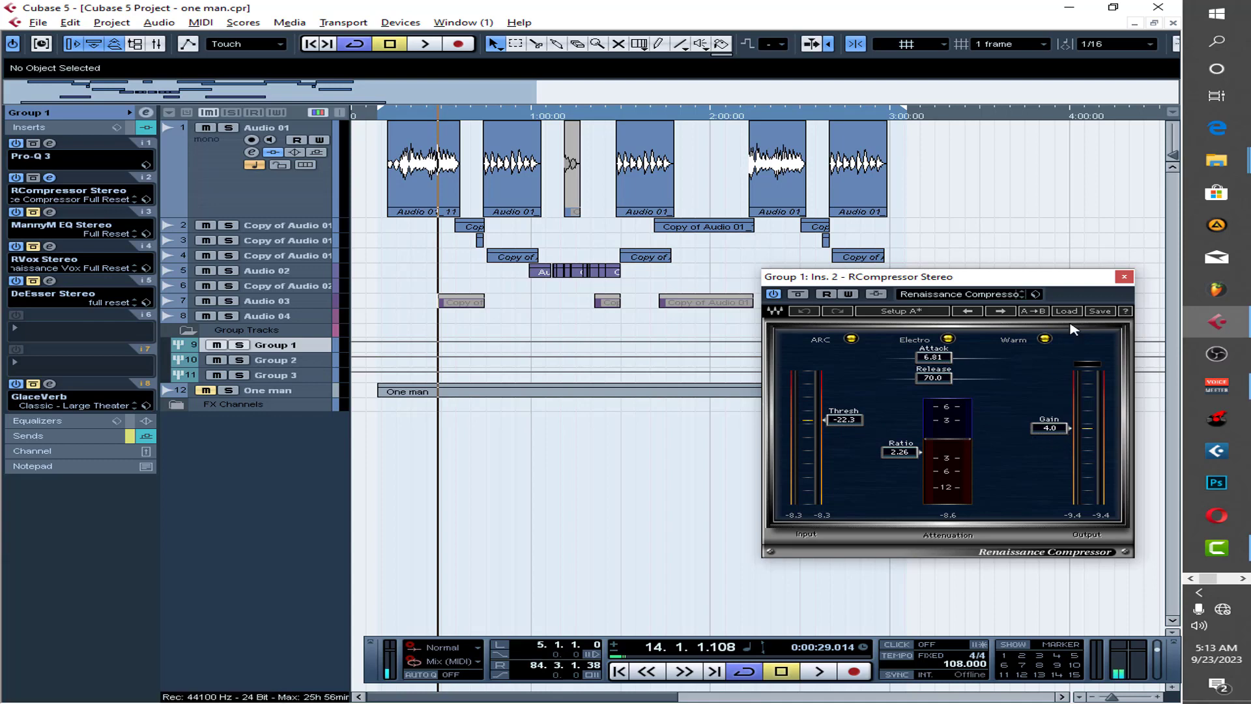
click(1123, 277)
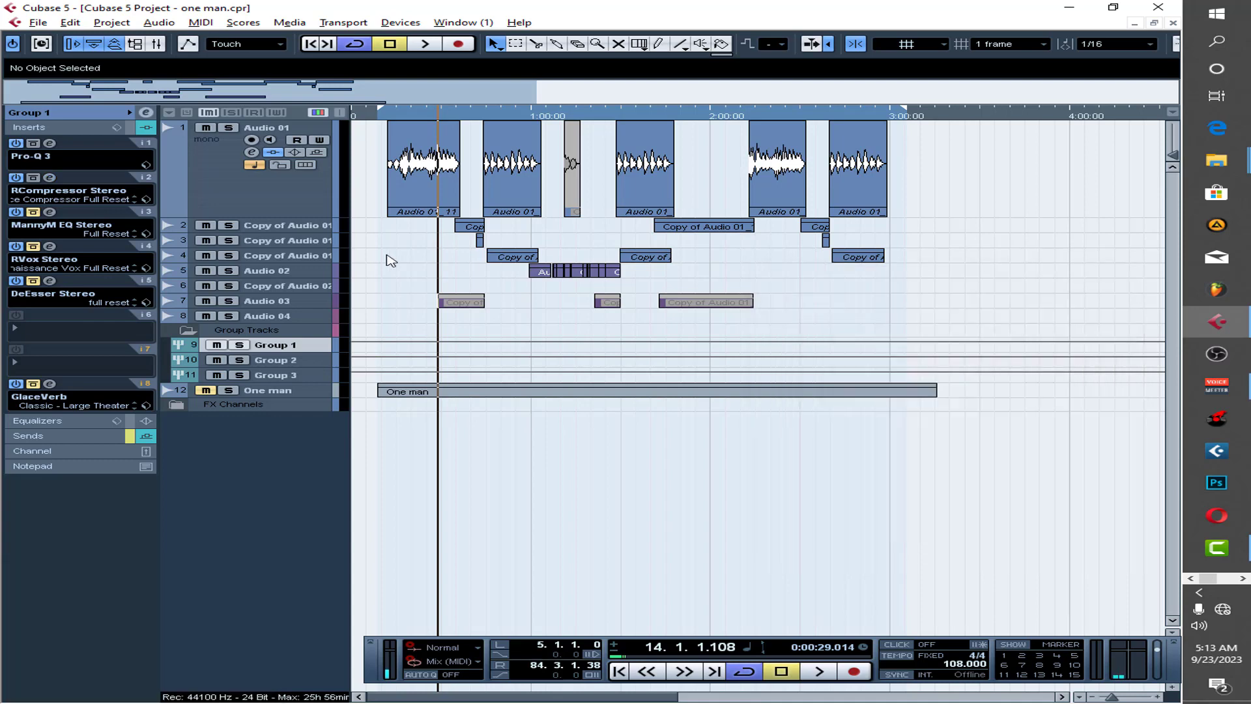
click(51, 213)
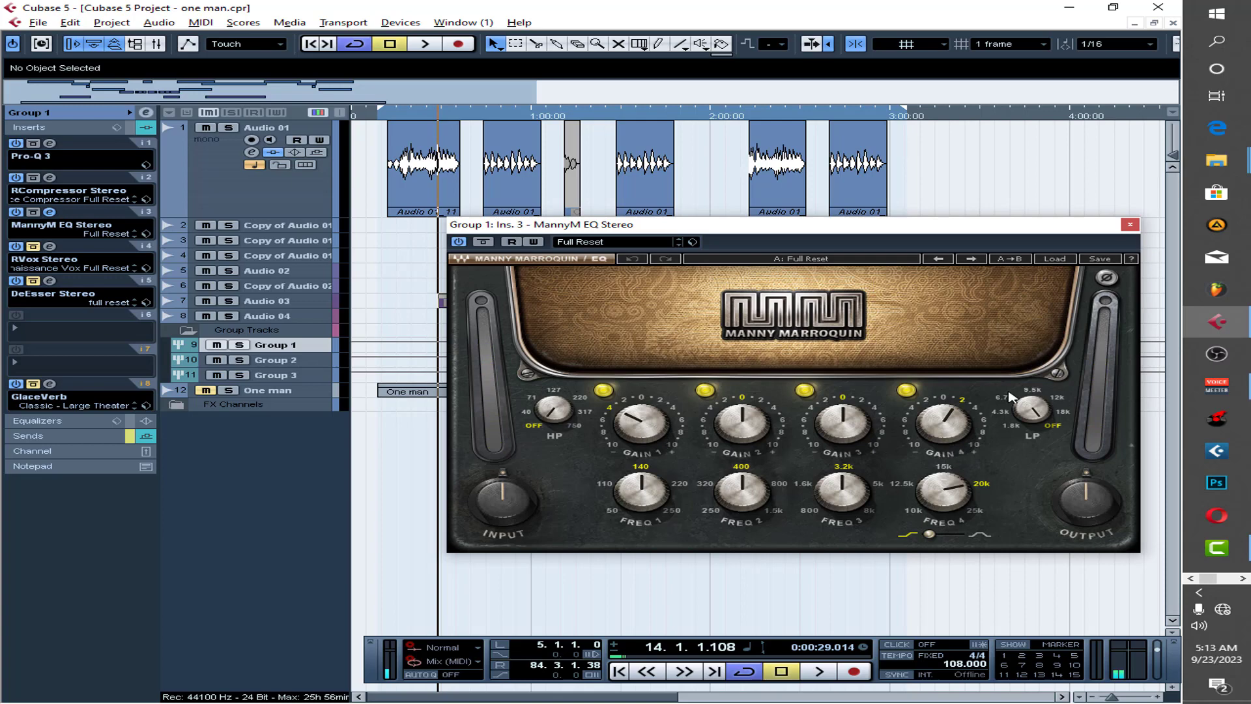
click(1130, 226)
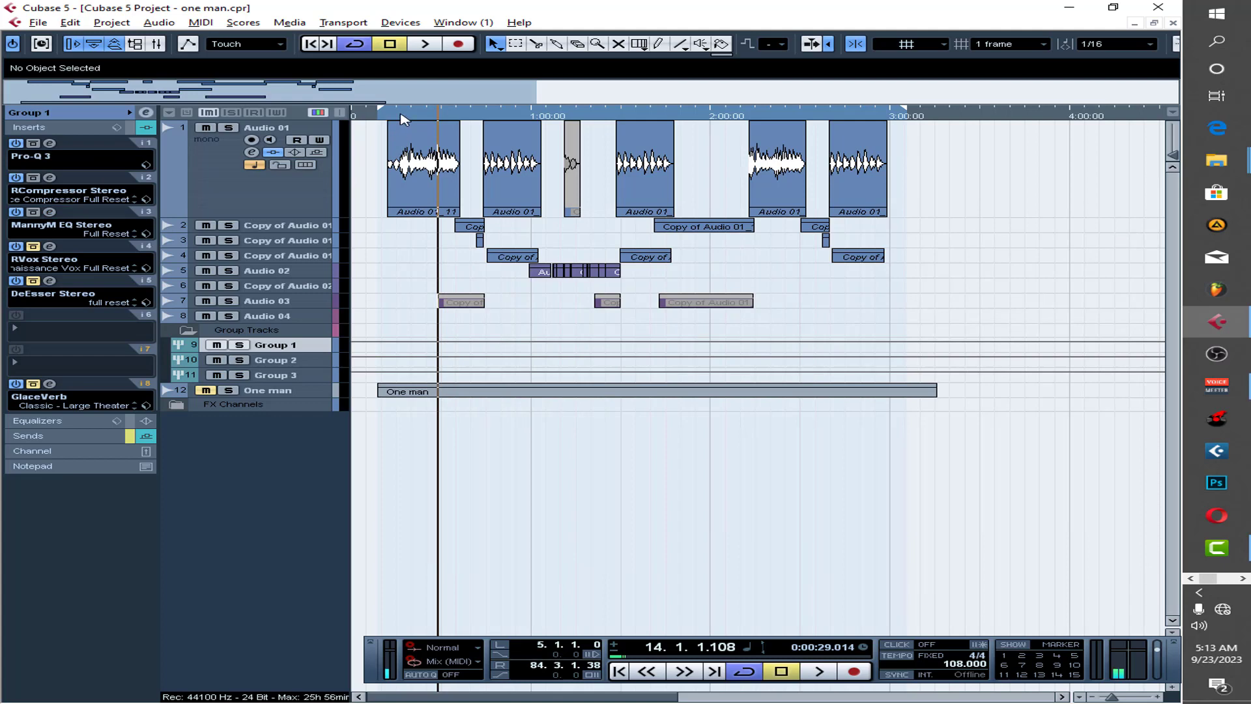
Play the vocal from the first Audio 01 clip, comparing Group 1's inserts bypassed and active.
click(402, 119)
key(space)
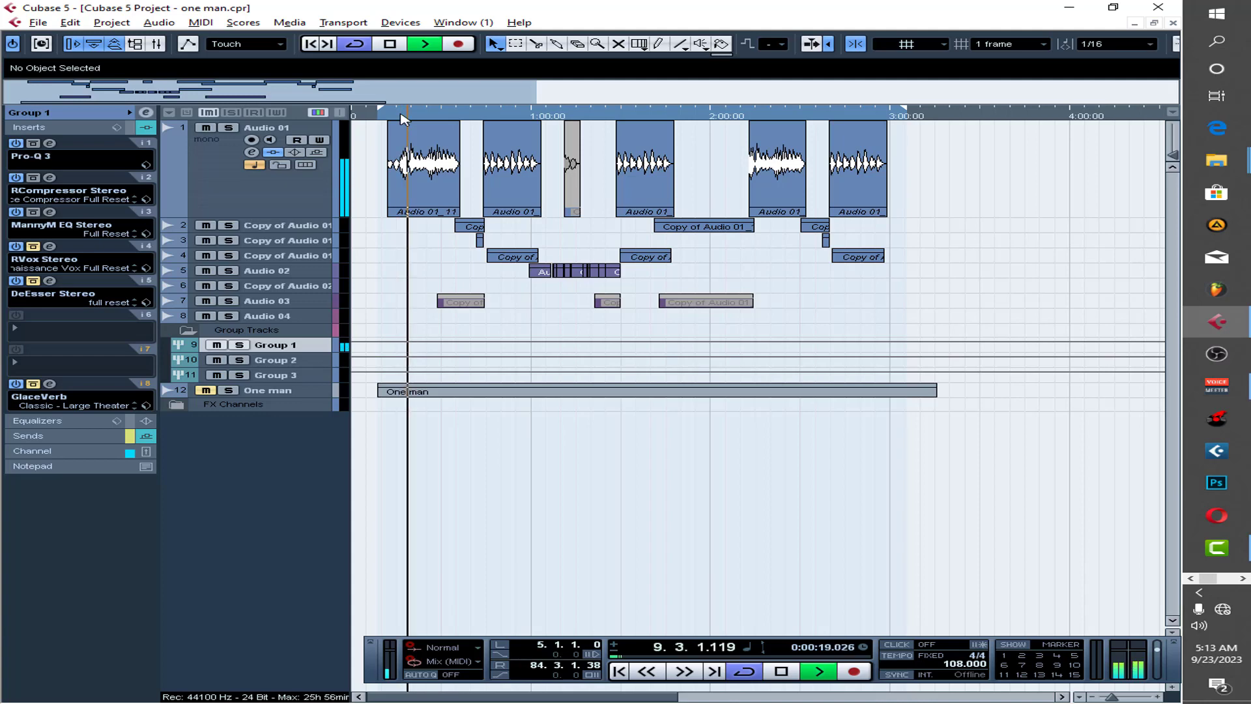
click(131, 129)
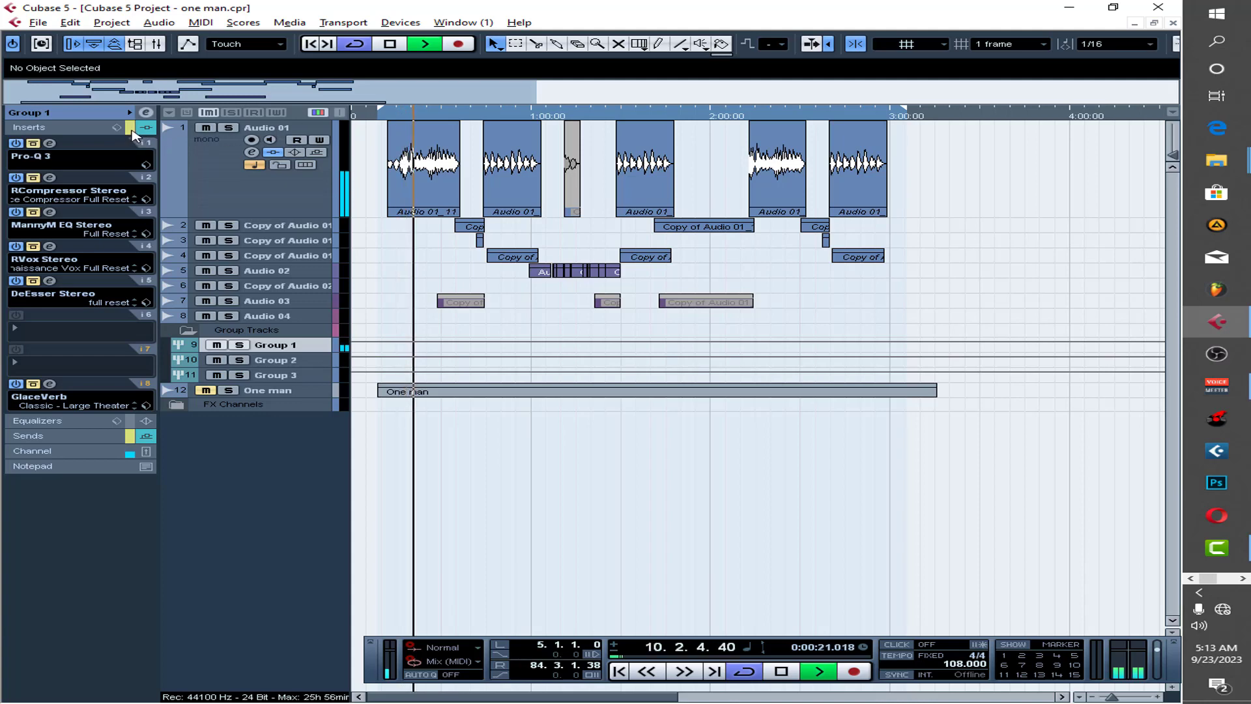
click(131, 128)
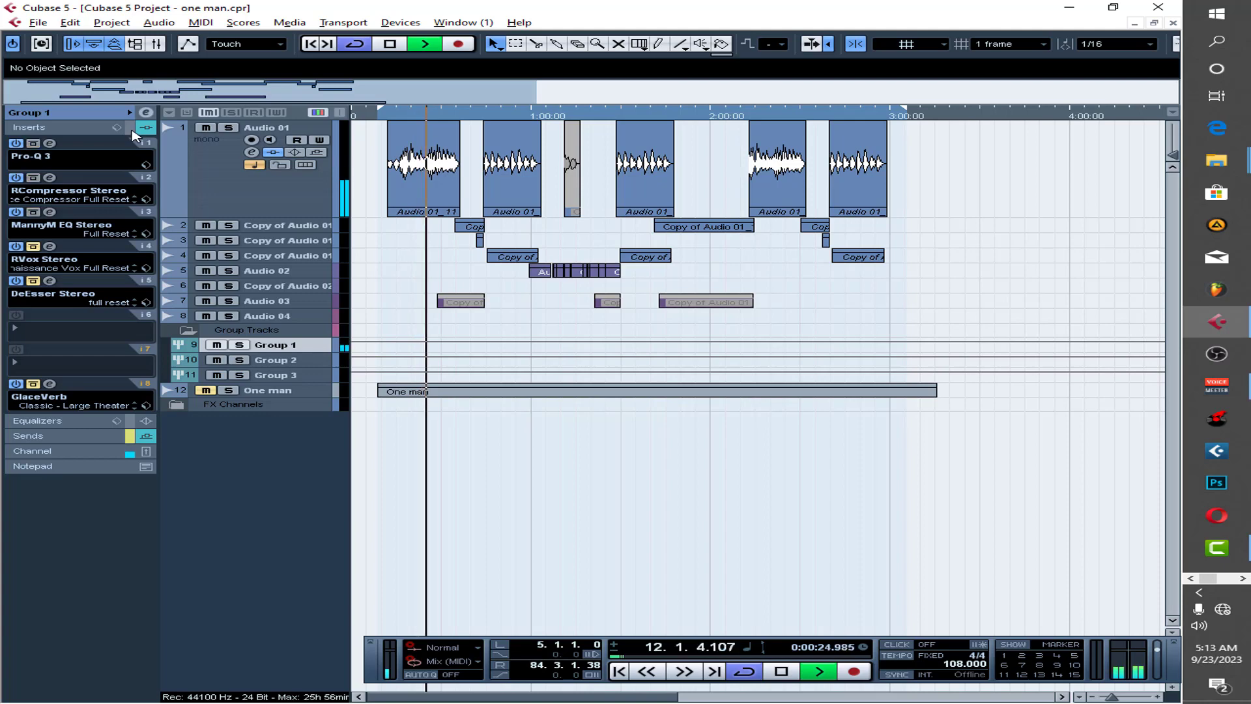
click(131, 129)
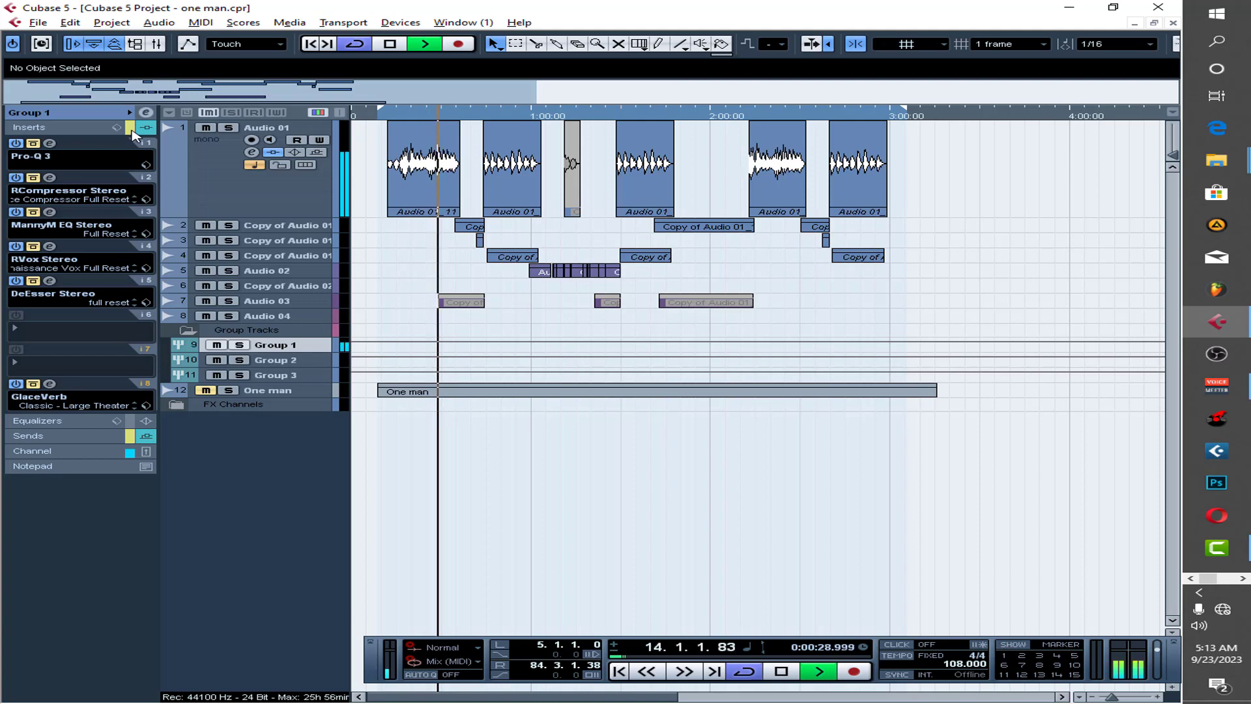
click(131, 129)
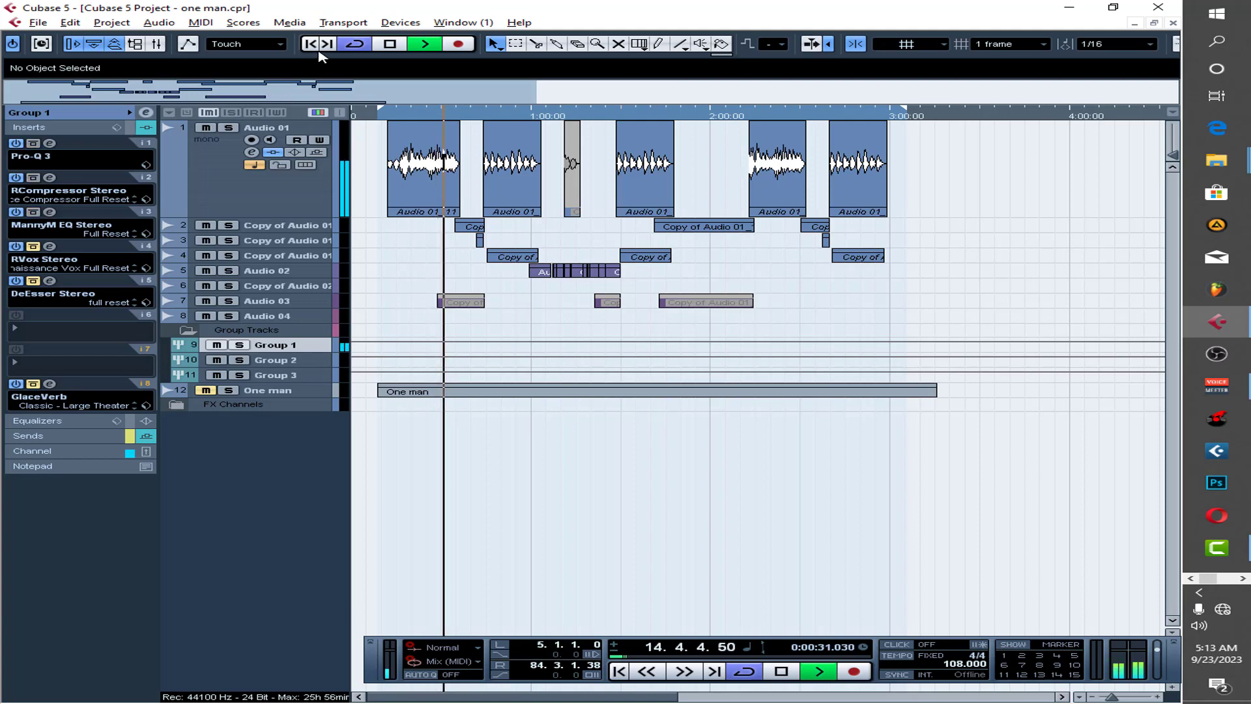
key(space)
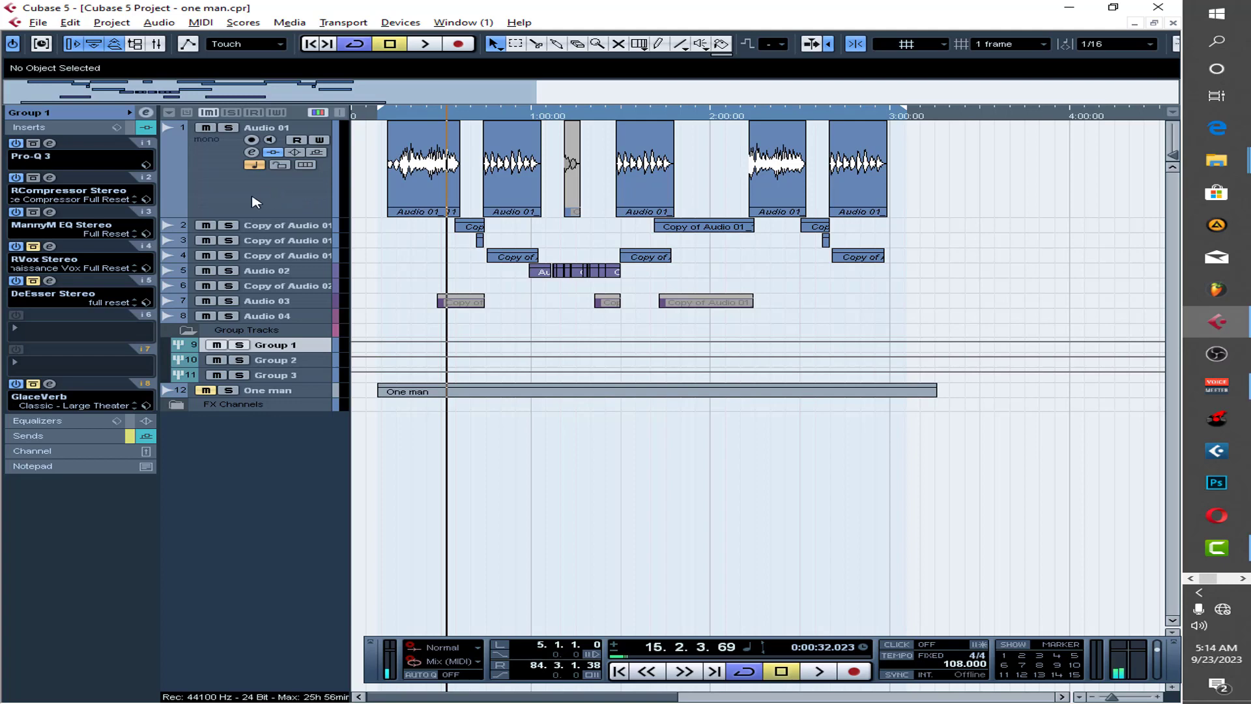
Reactivate the RVox insert on Group 1 and review its compression, gate and gain settings.
click(34, 248)
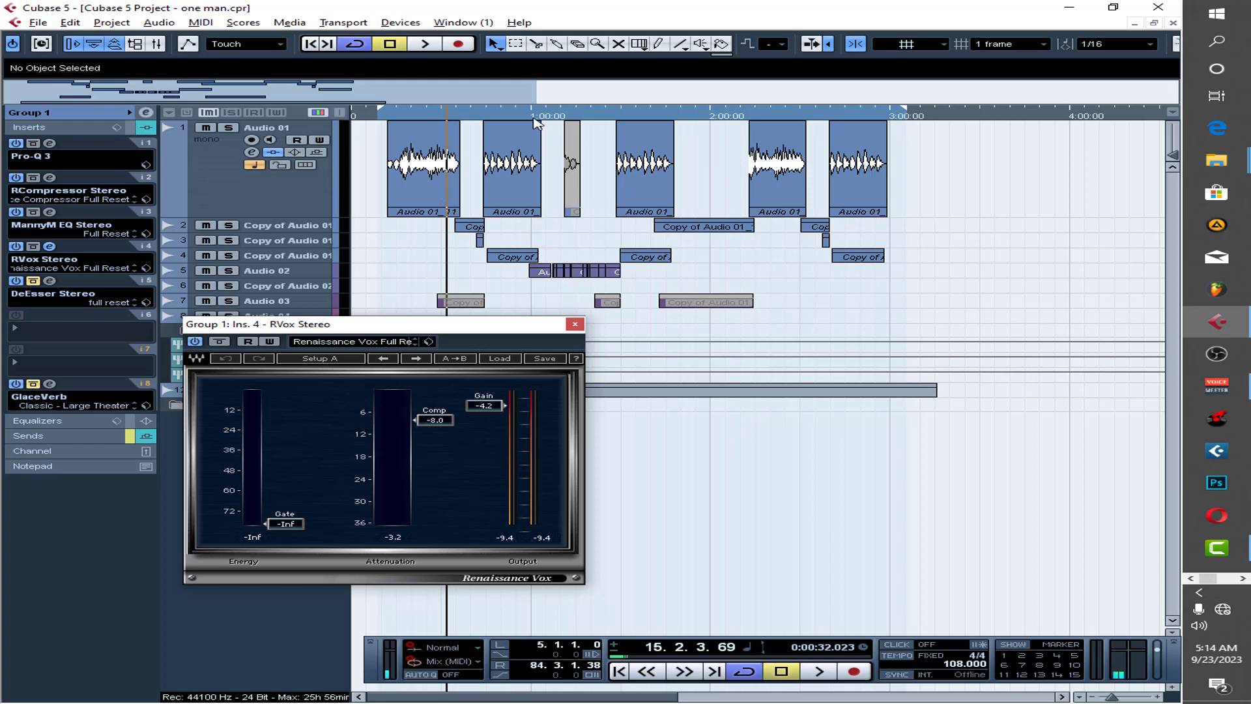
drag(540, 101, 296, 96)
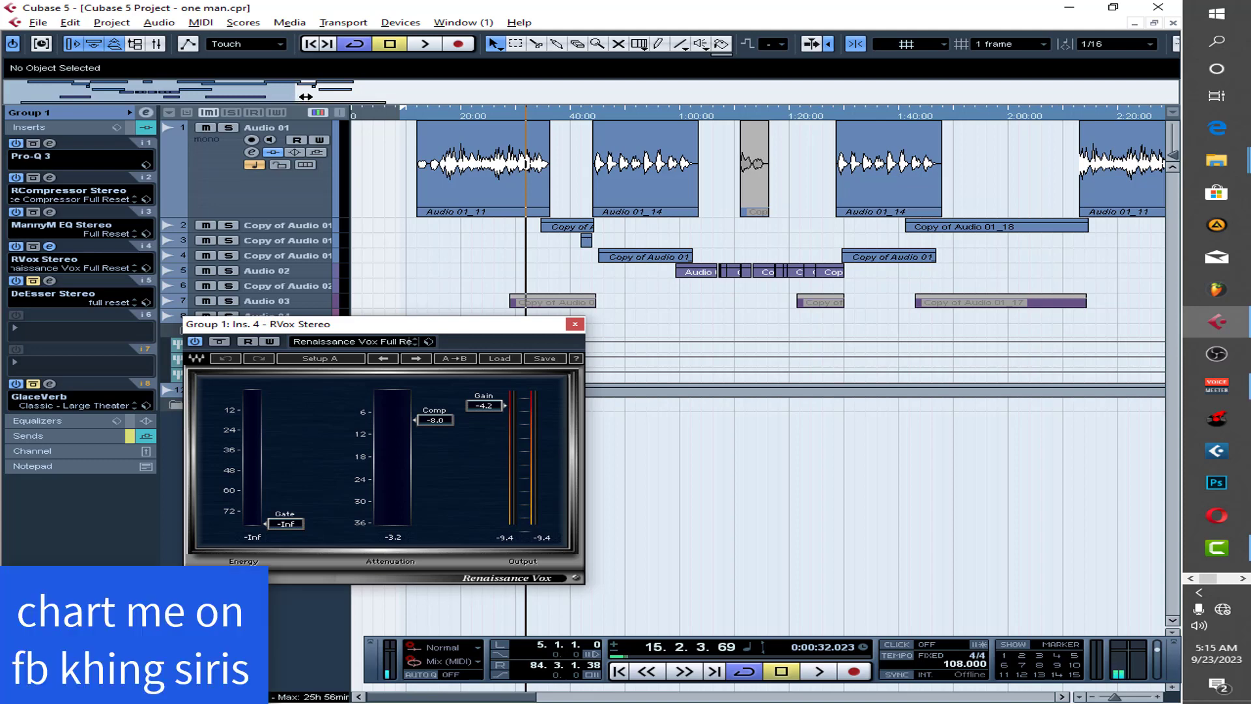
click(573, 325)
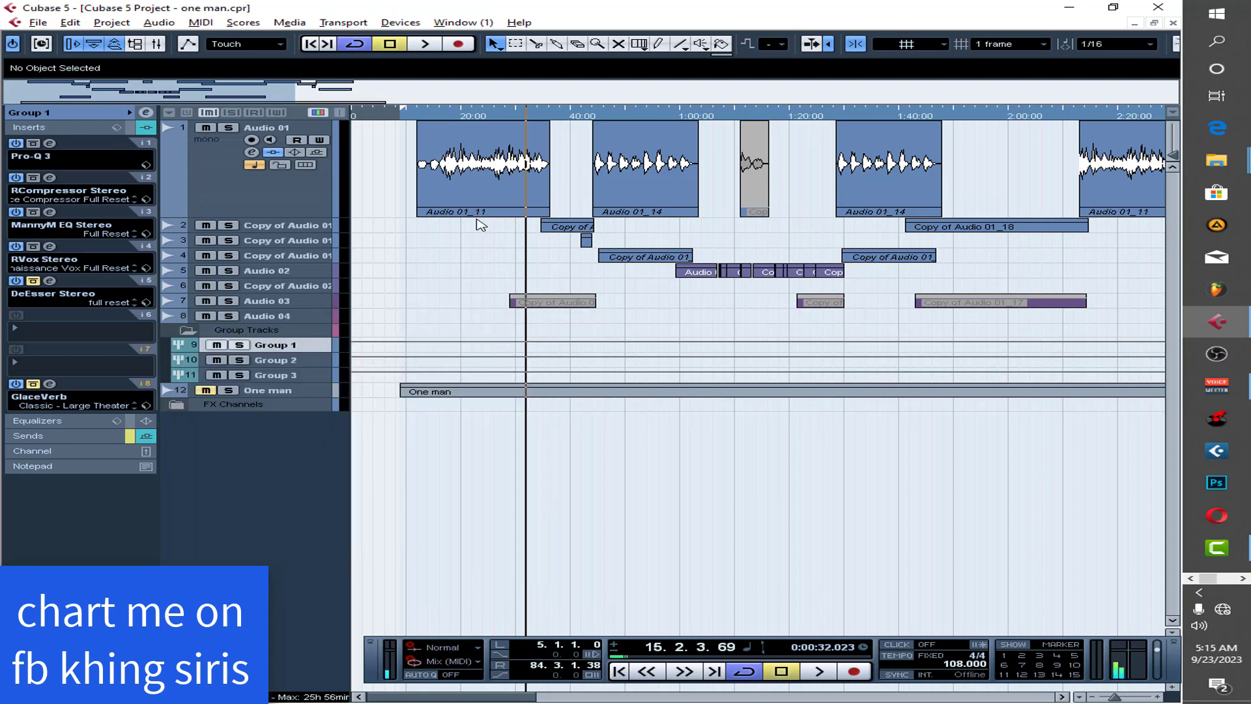
Play back the vocal from early in the first Audio 01 clip to hear Group 1 with RVox active.
click(434, 117)
key(space)
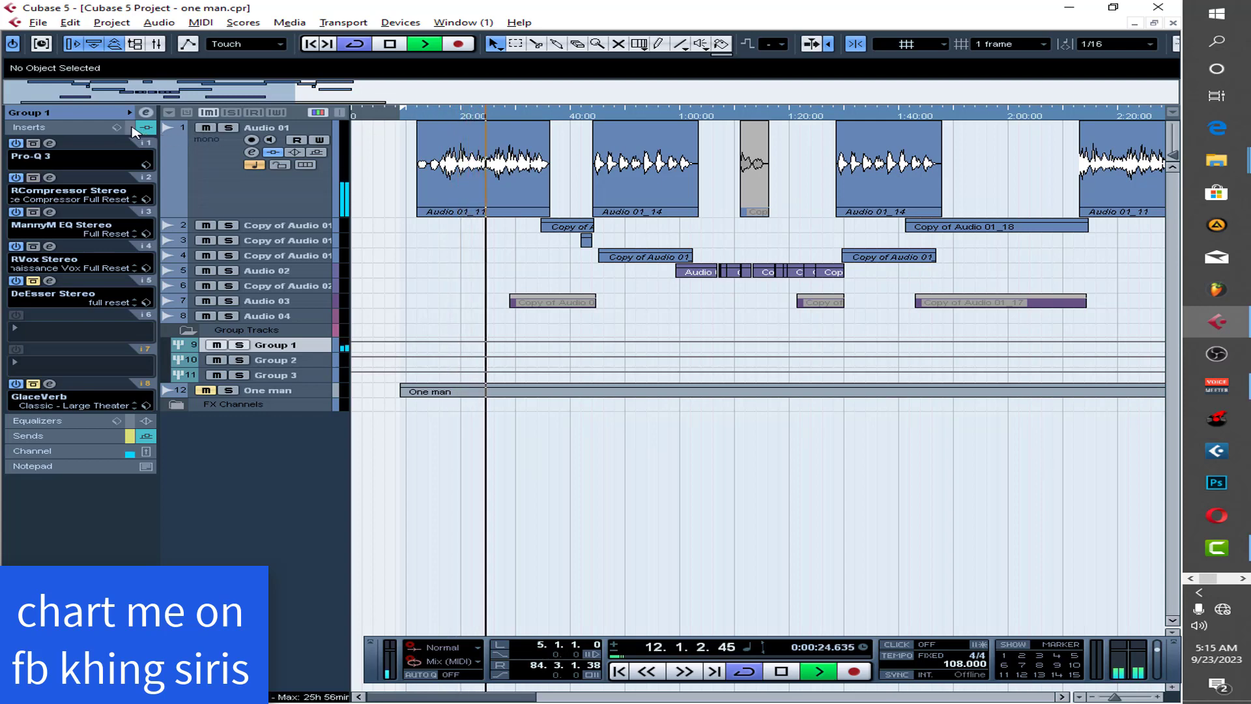
click(399, 47)
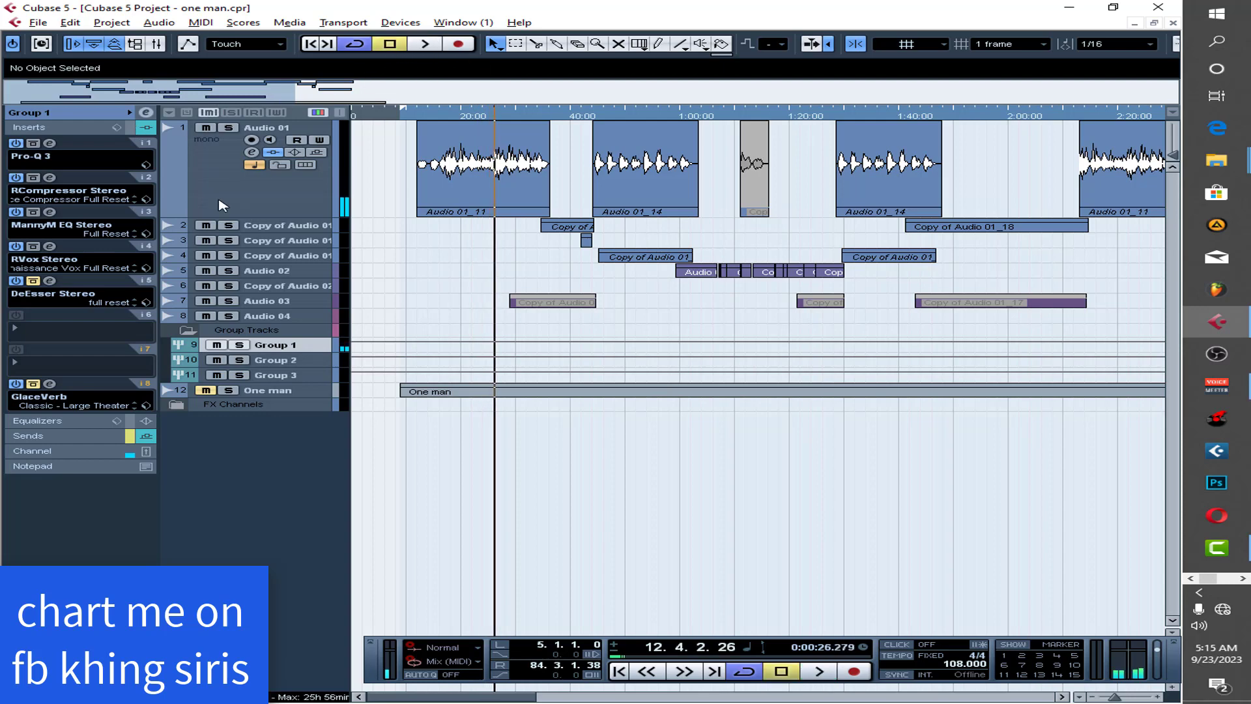
Reactivate the DeEsser insert on Group 1 and review its threshold and frequency settings.
click(49, 281)
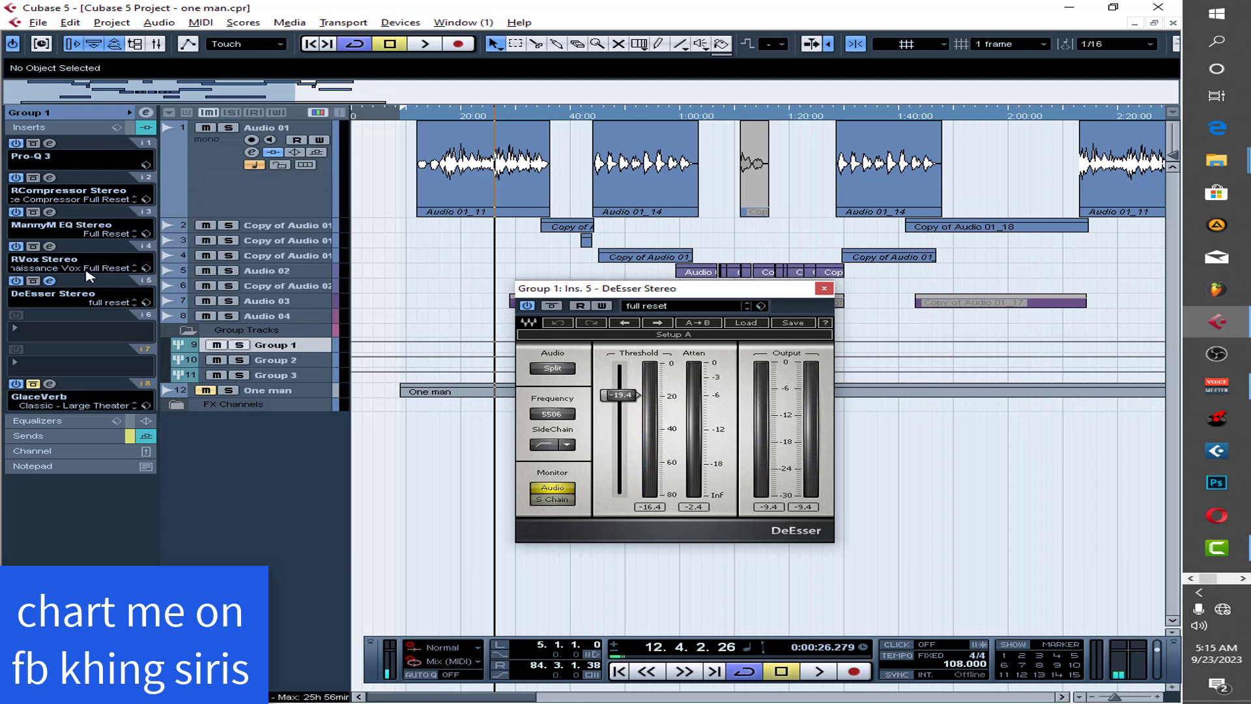
click(49, 281)
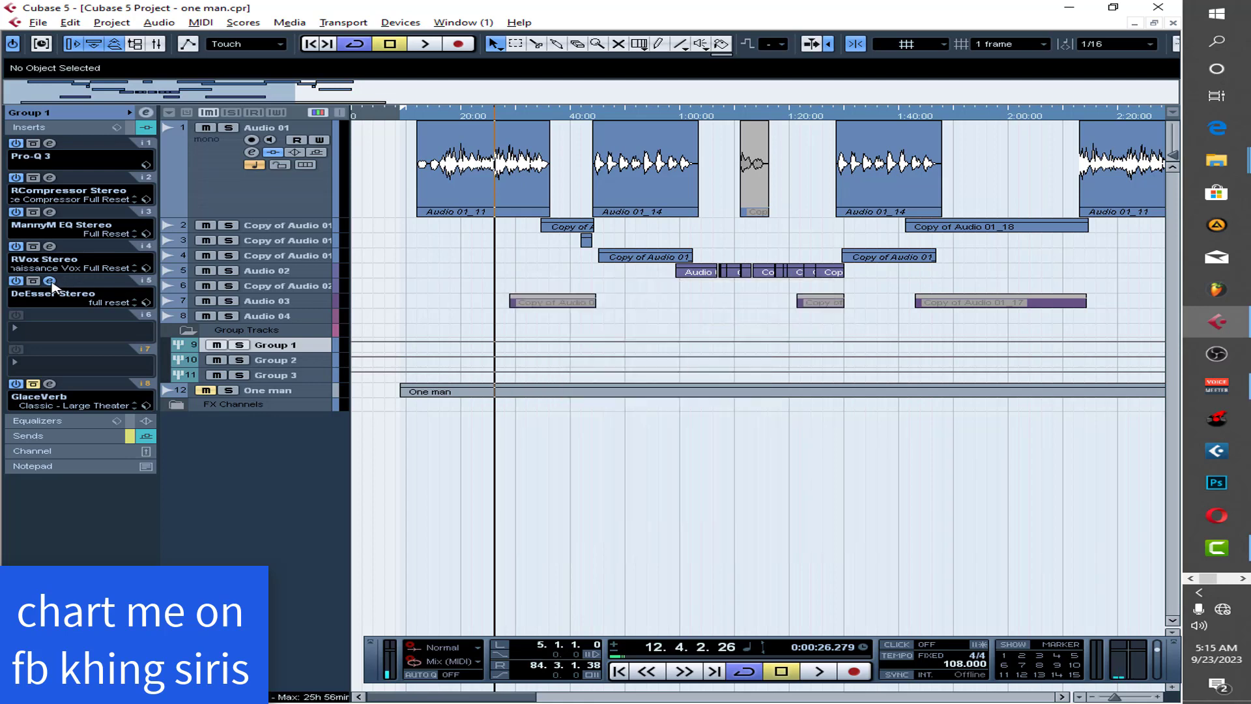
Reactivate the GlaceVerb insert on Group 1 with its editor open, and check the group's sends.
click(50, 384)
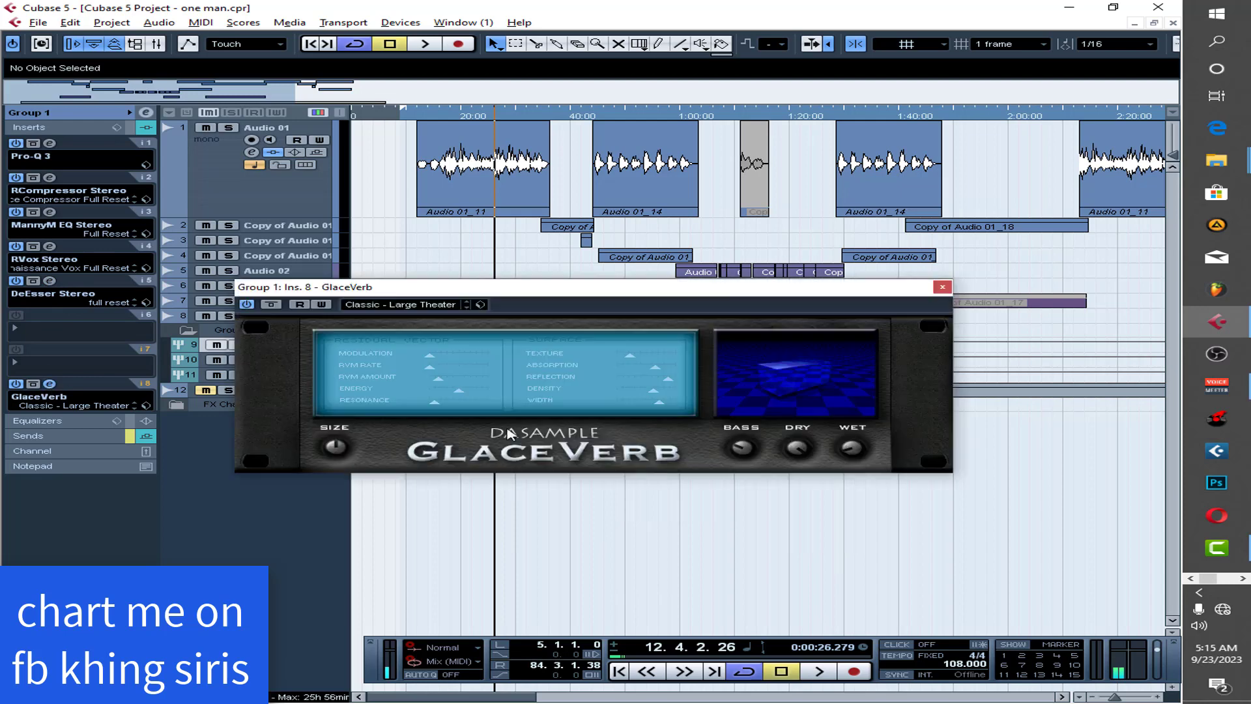
drag(673, 299, 741, 299)
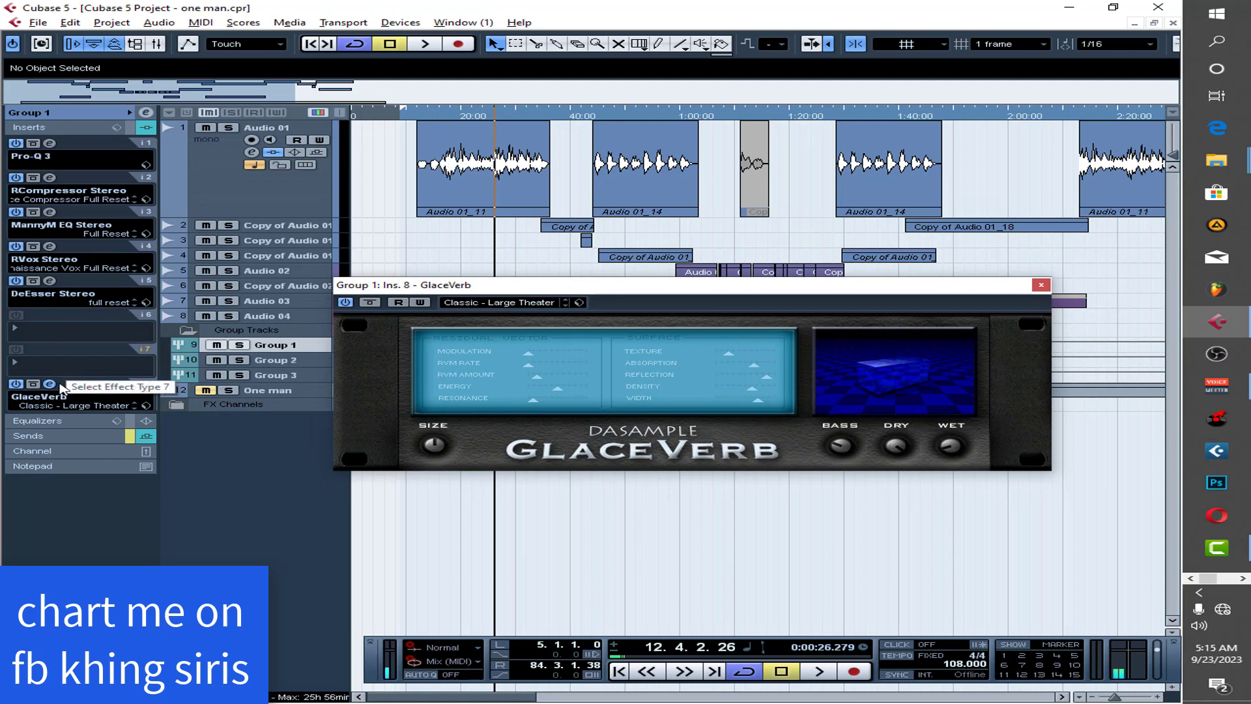
click(63, 435)
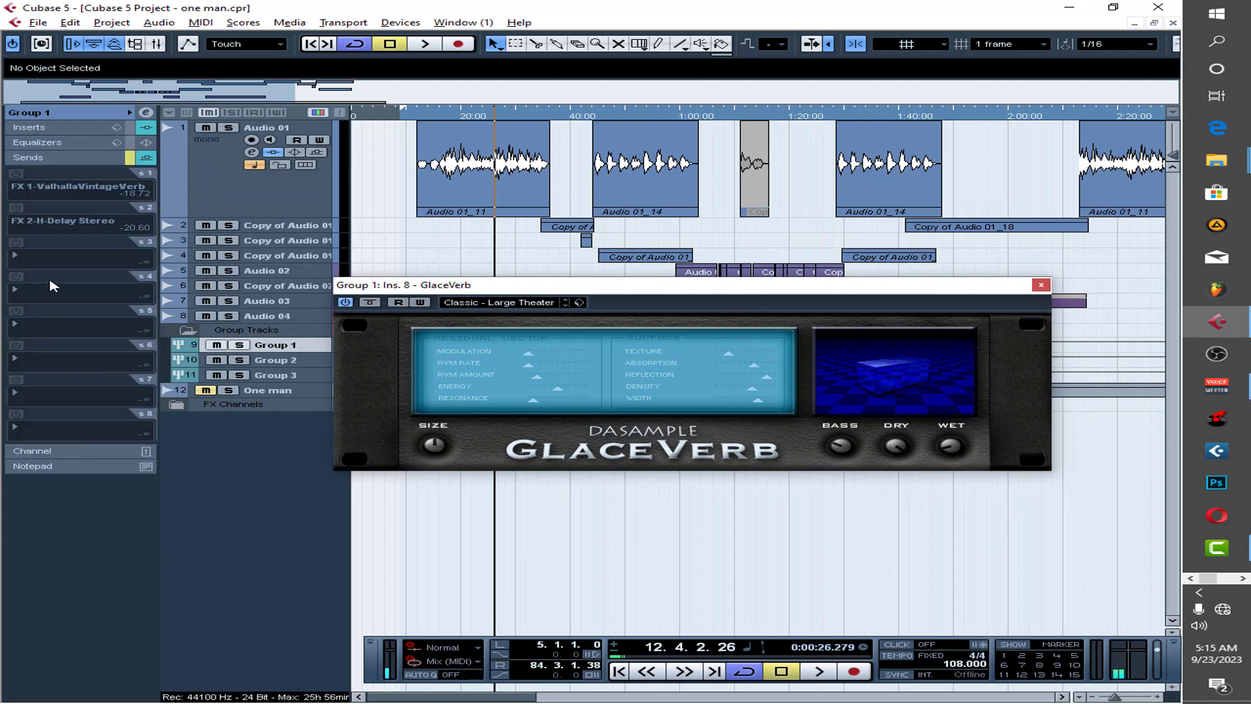
click(55, 127)
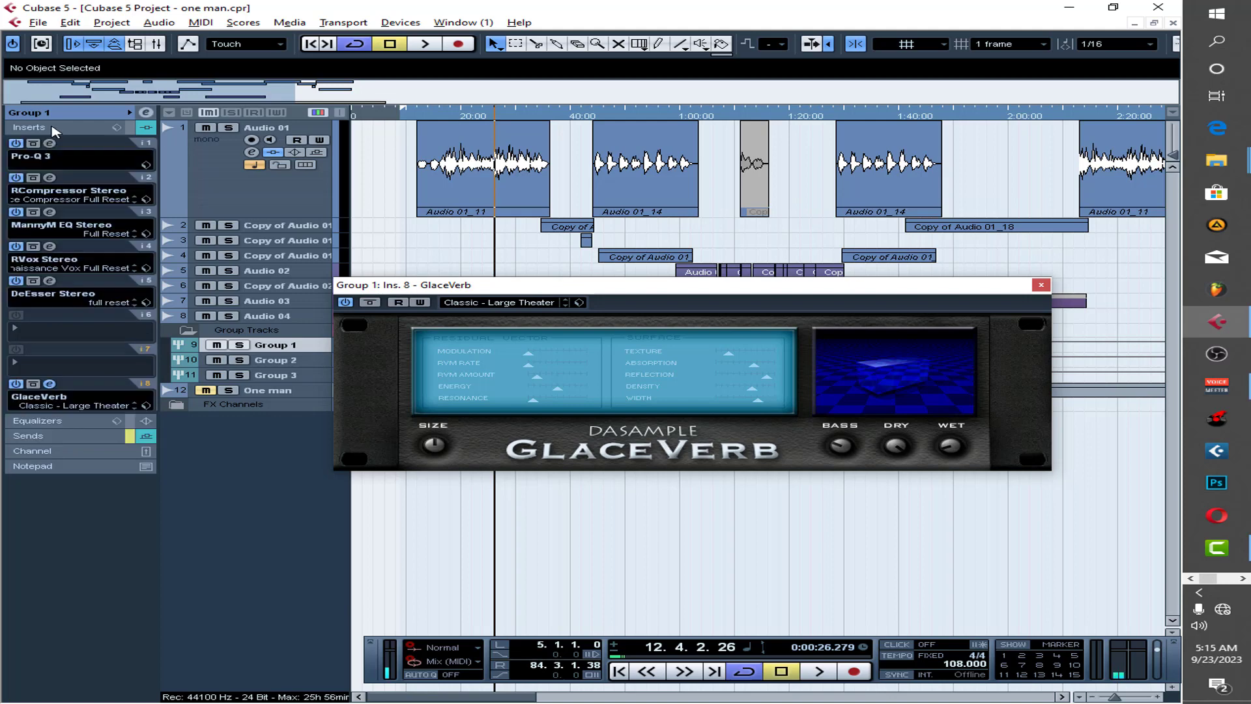
Play the vocal from early in the first Audio 01 clip, comparing it with GlaceVerb switched off and on.
double_click(433, 118)
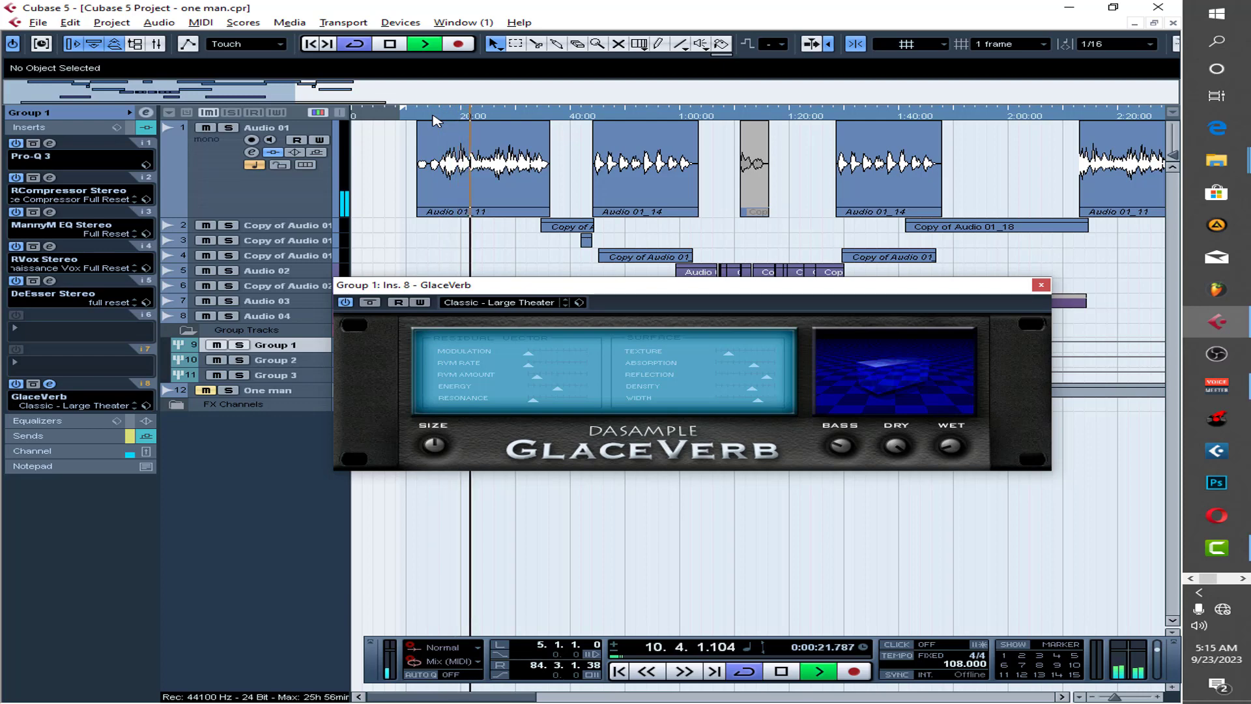
click(345, 302)
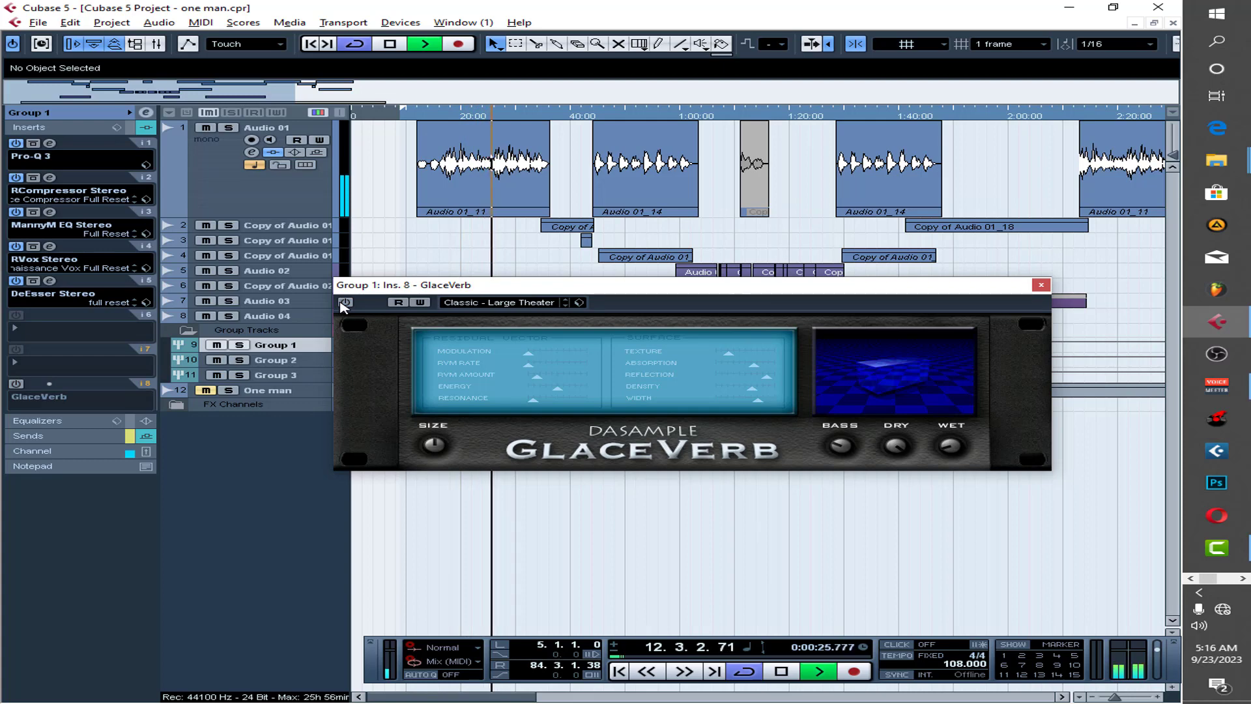
click(344, 302)
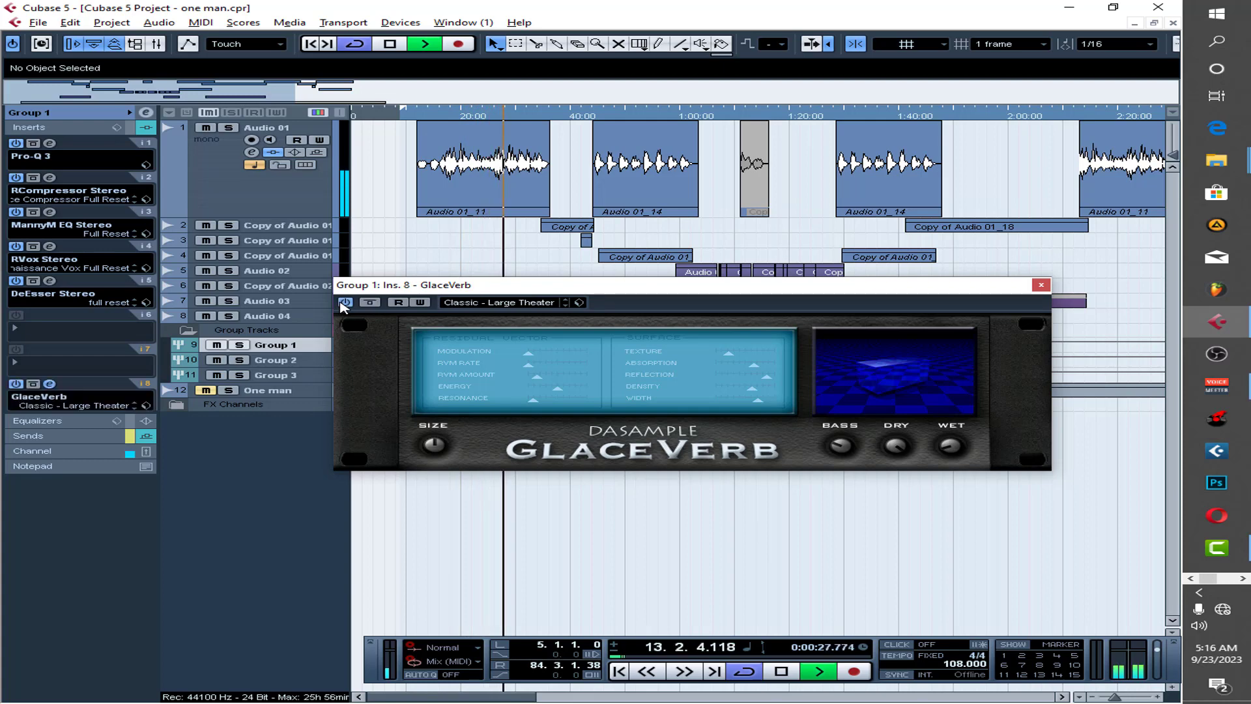
click(1041, 285)
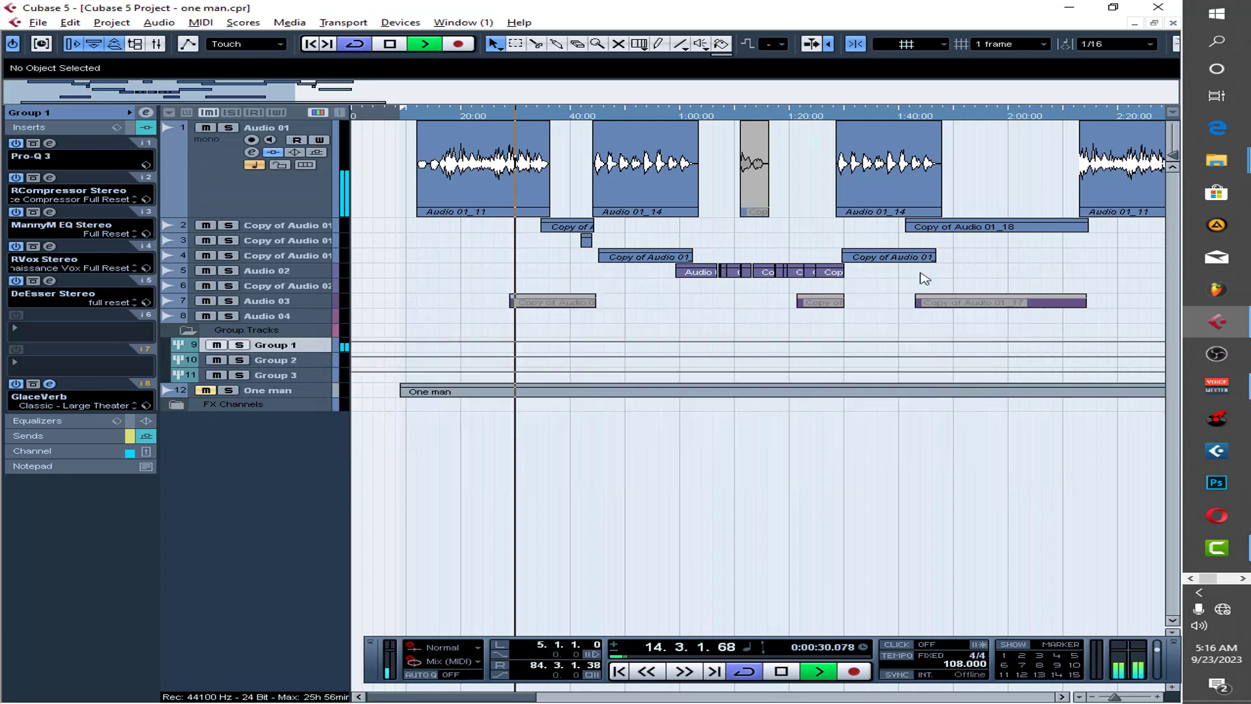
click(389, 44)
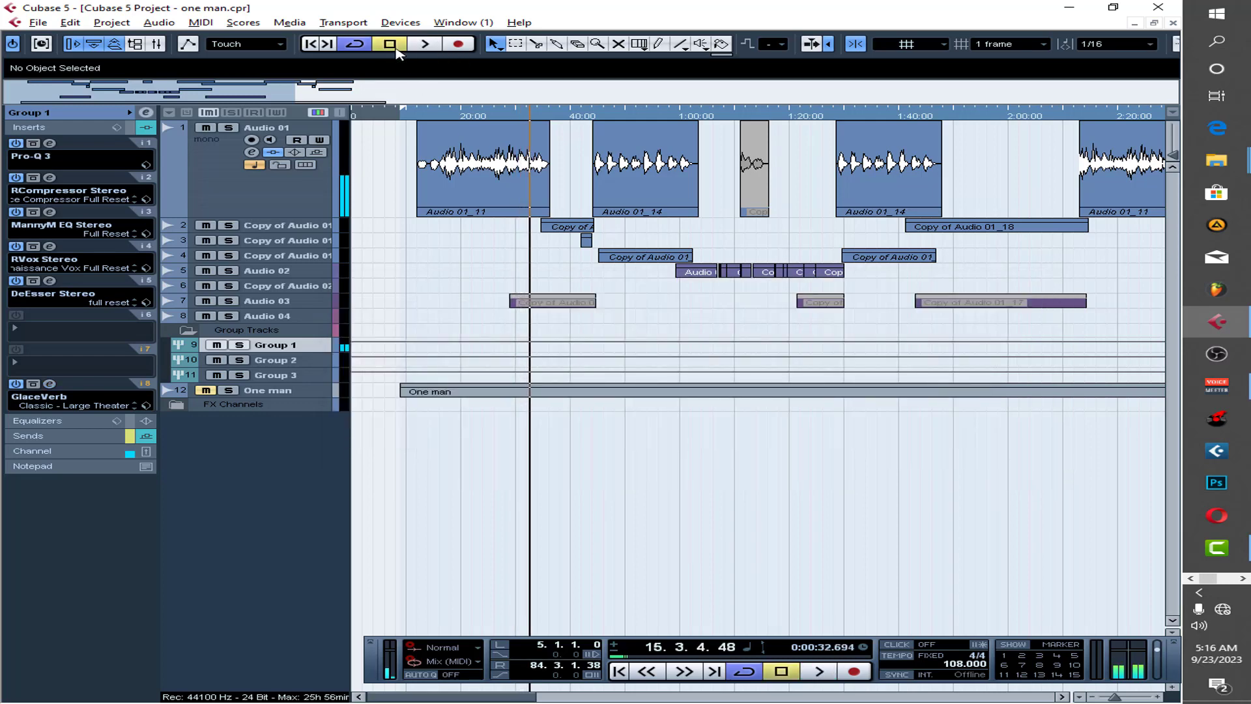
Save the project.
click(40, 23)
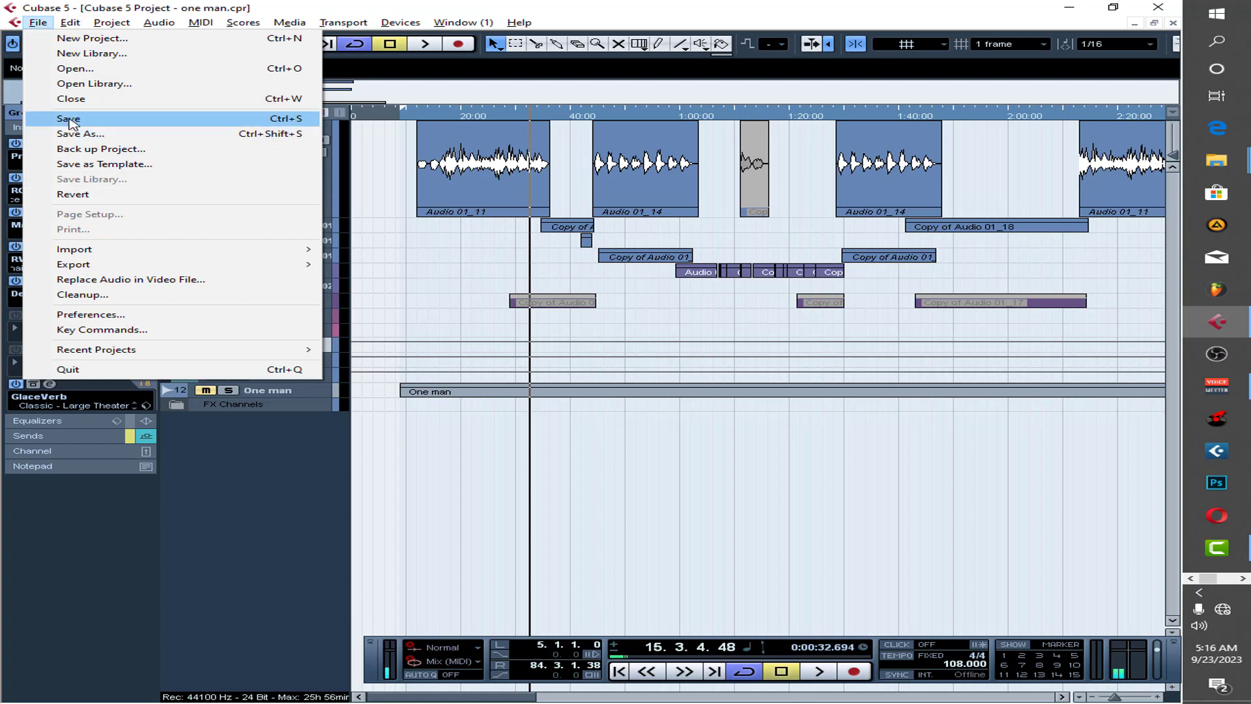
click(70, 121)
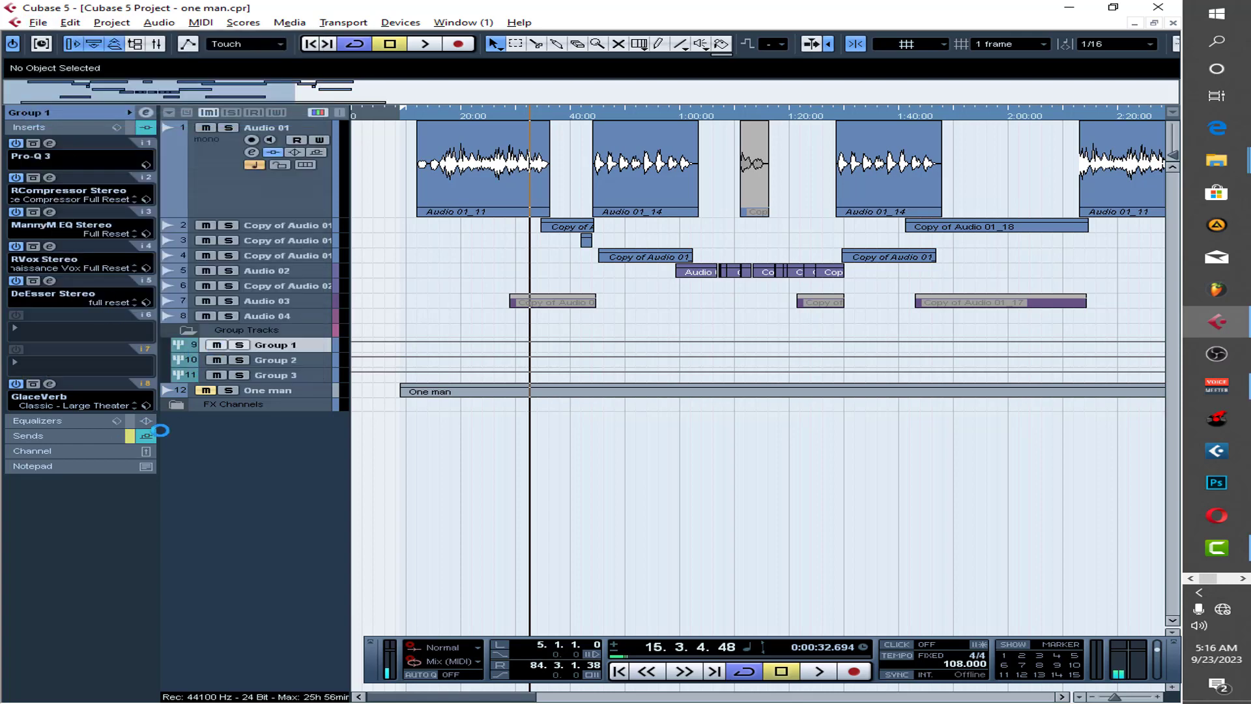
Unmute the One man track and play the vocal with it from early in the first Audio 01 clip.
click(440, 118)
key(space)
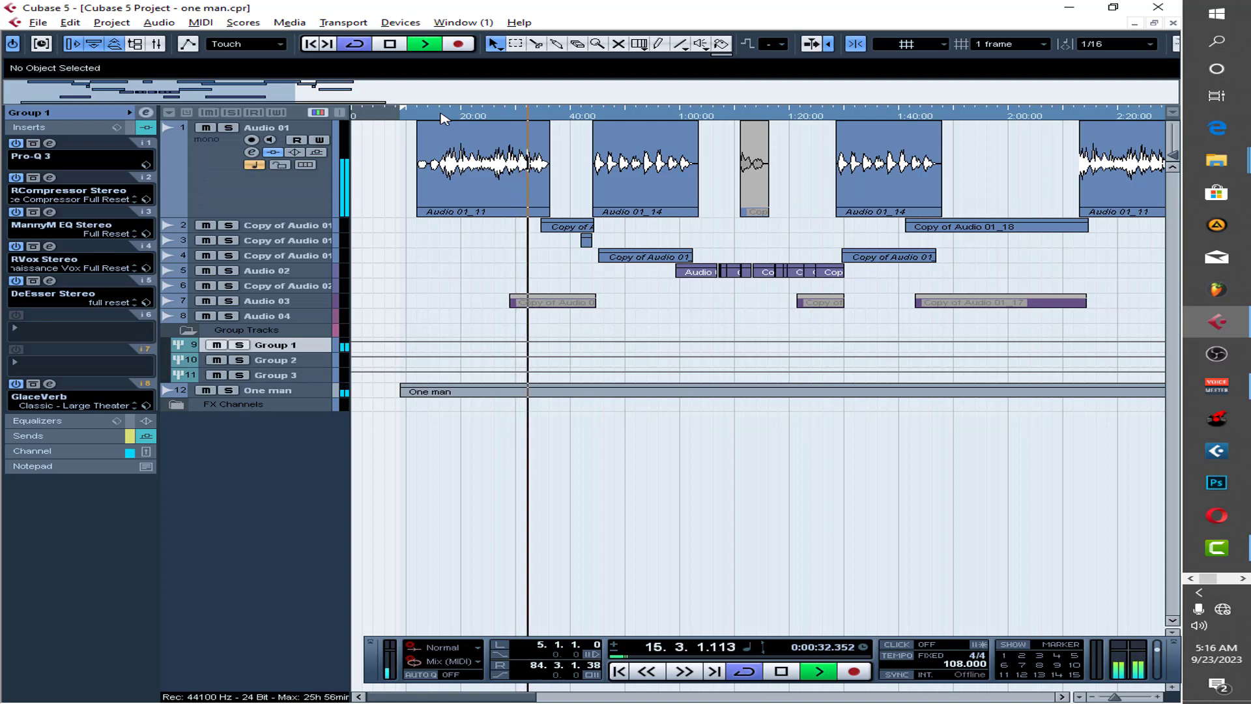
key(space)
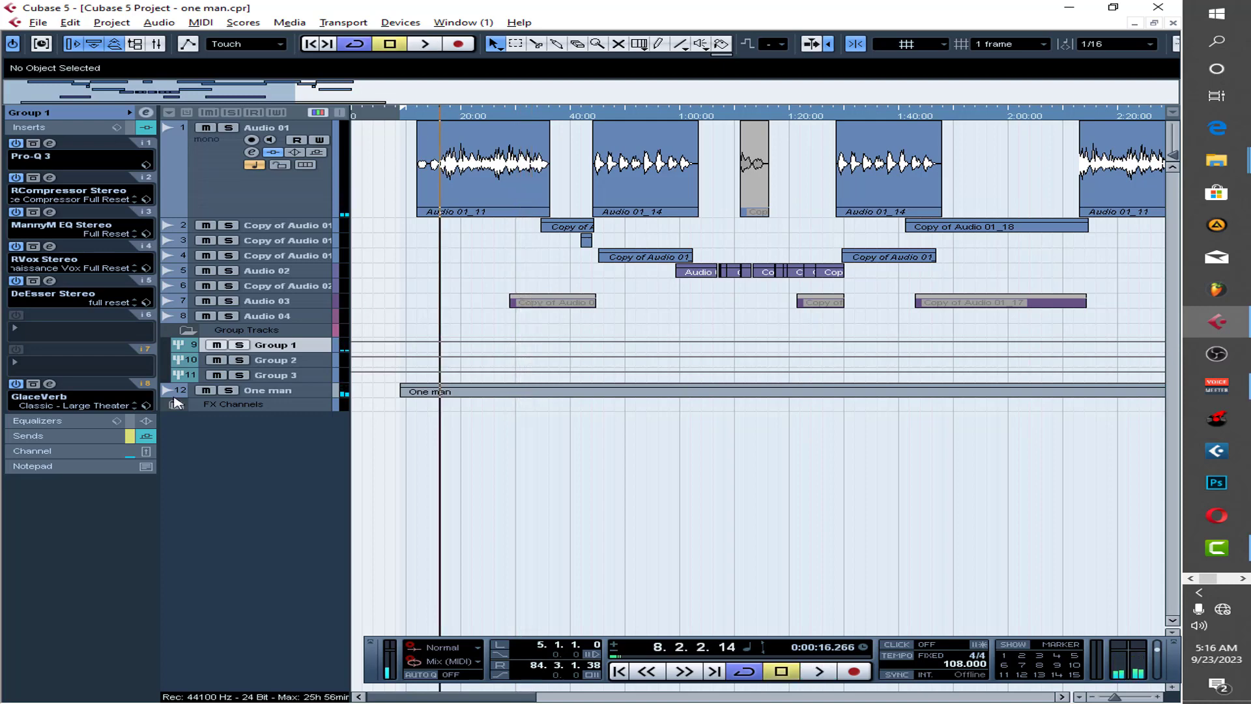
Check Group 1's sends, expand the FX Channels folder and review the ValhallaVintageVerb settings on FX 1.
click(101, 435)
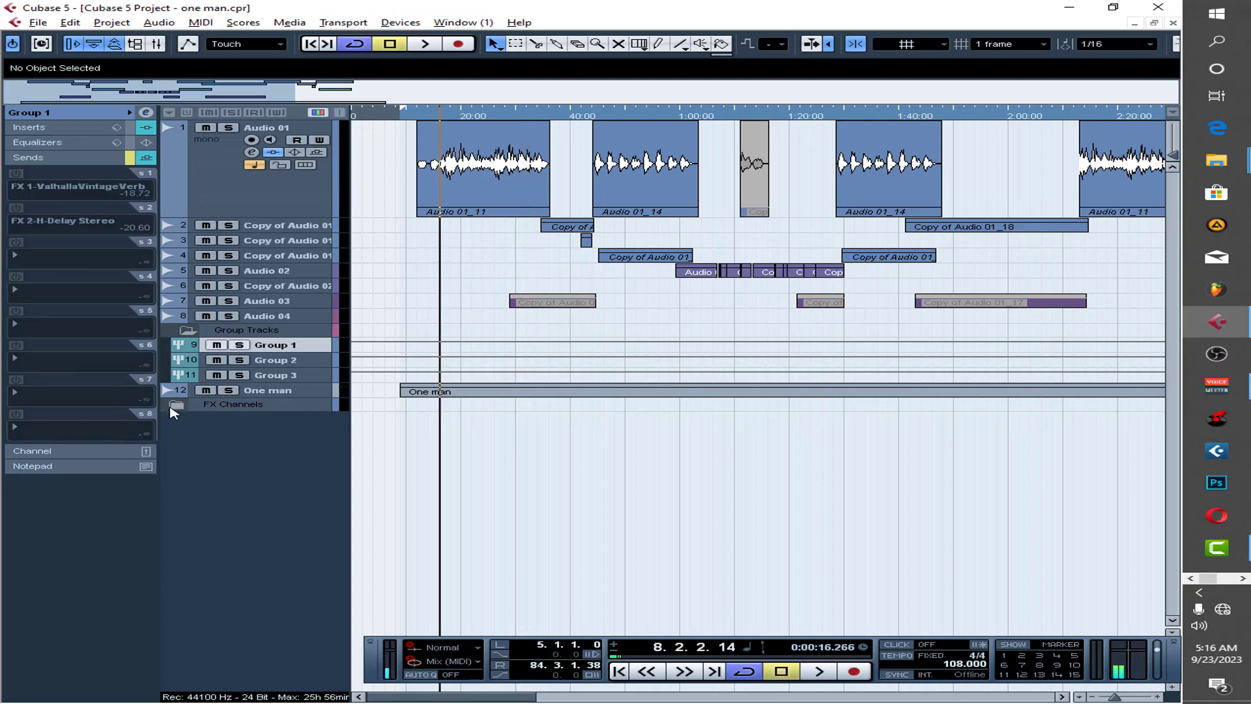
click(175, 406)
click(284, 420)
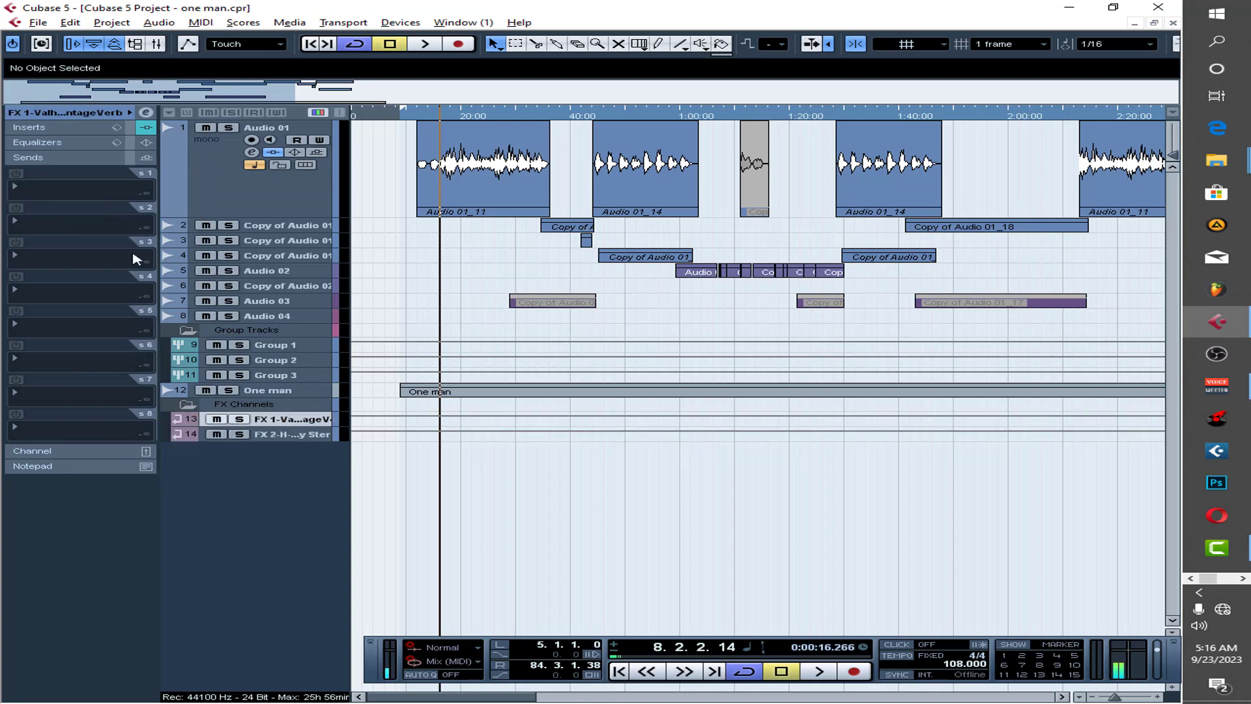
click(69, 129)
click(50, 143)
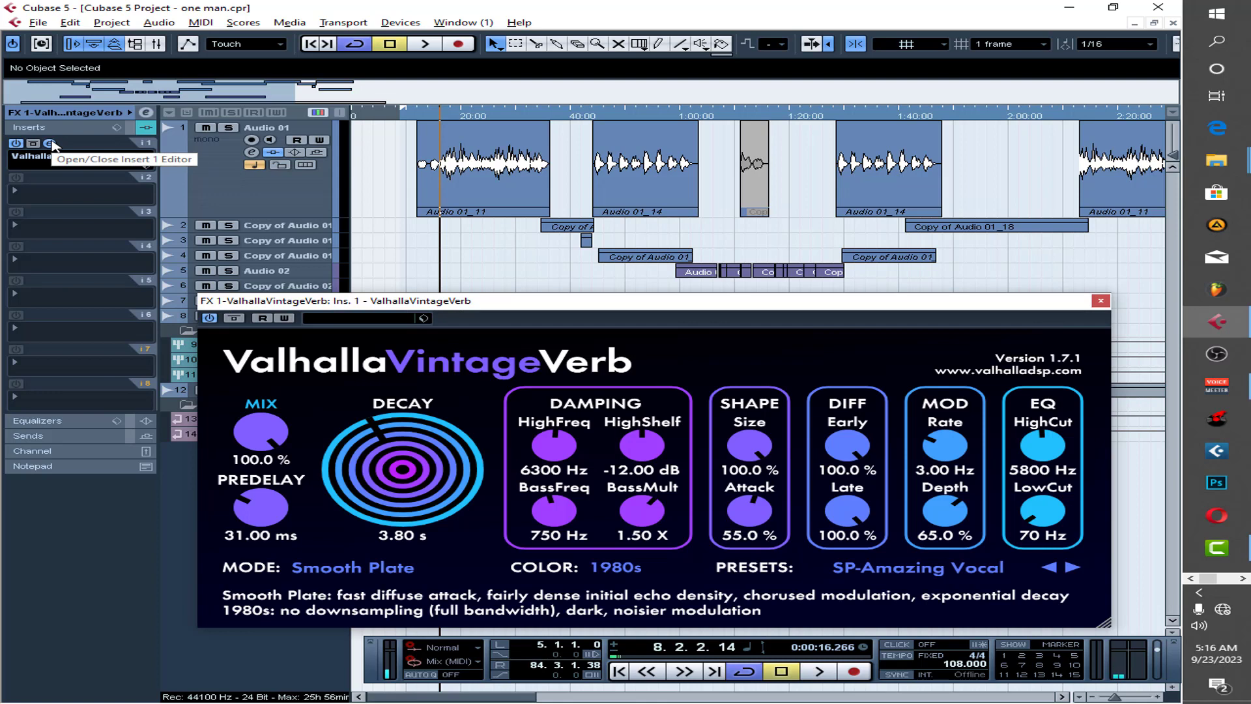
click(52, 144)
Review the H-Delay Stereo insert's settings on the FX 2 channel.
click(263, 436)
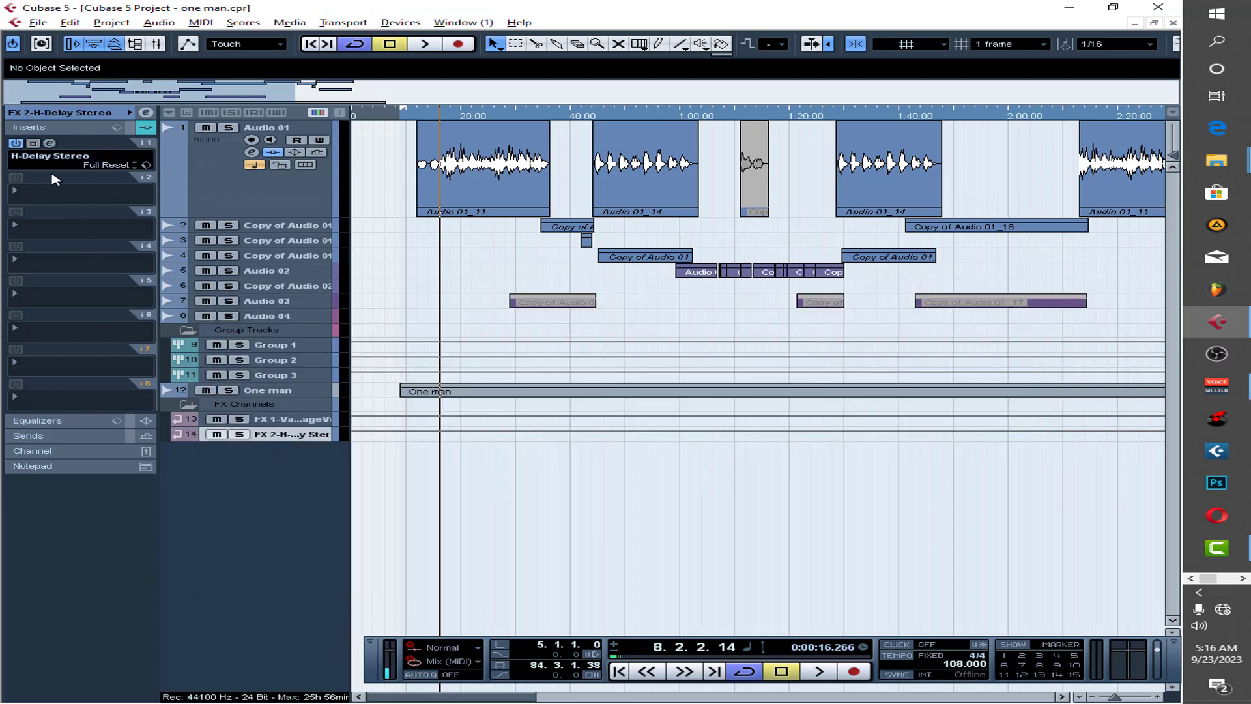
click(50, 143)
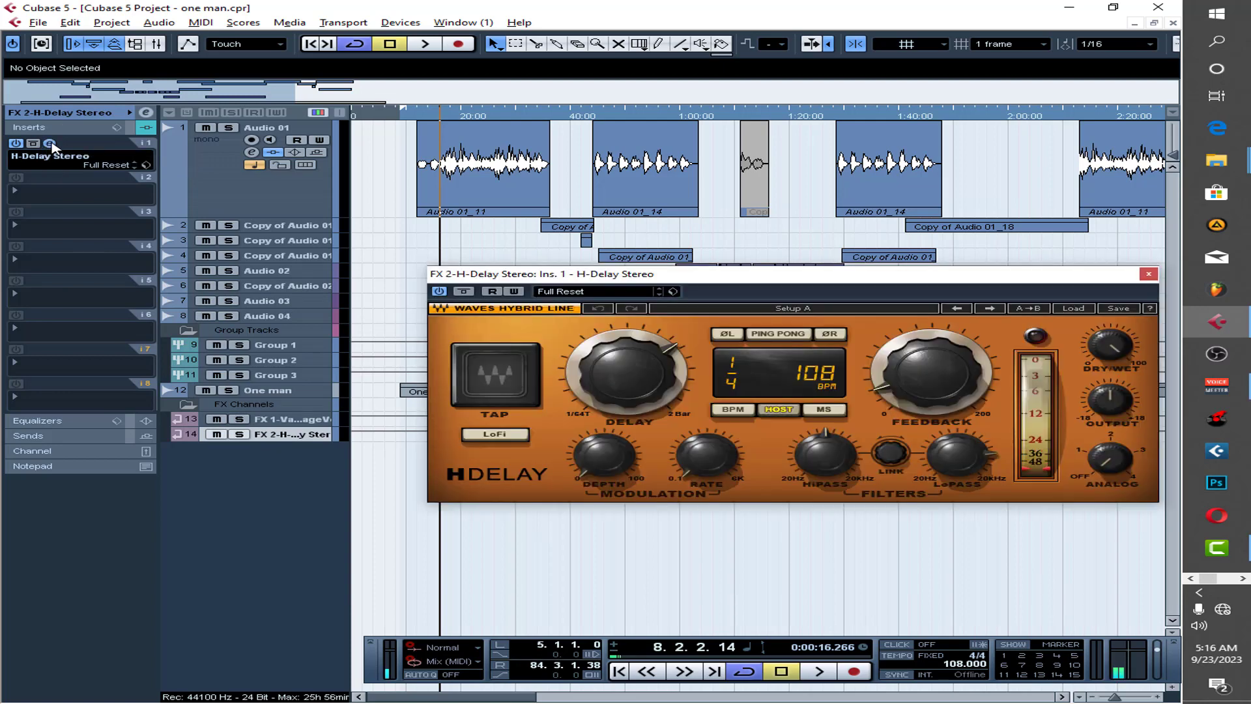
click(52, 144)
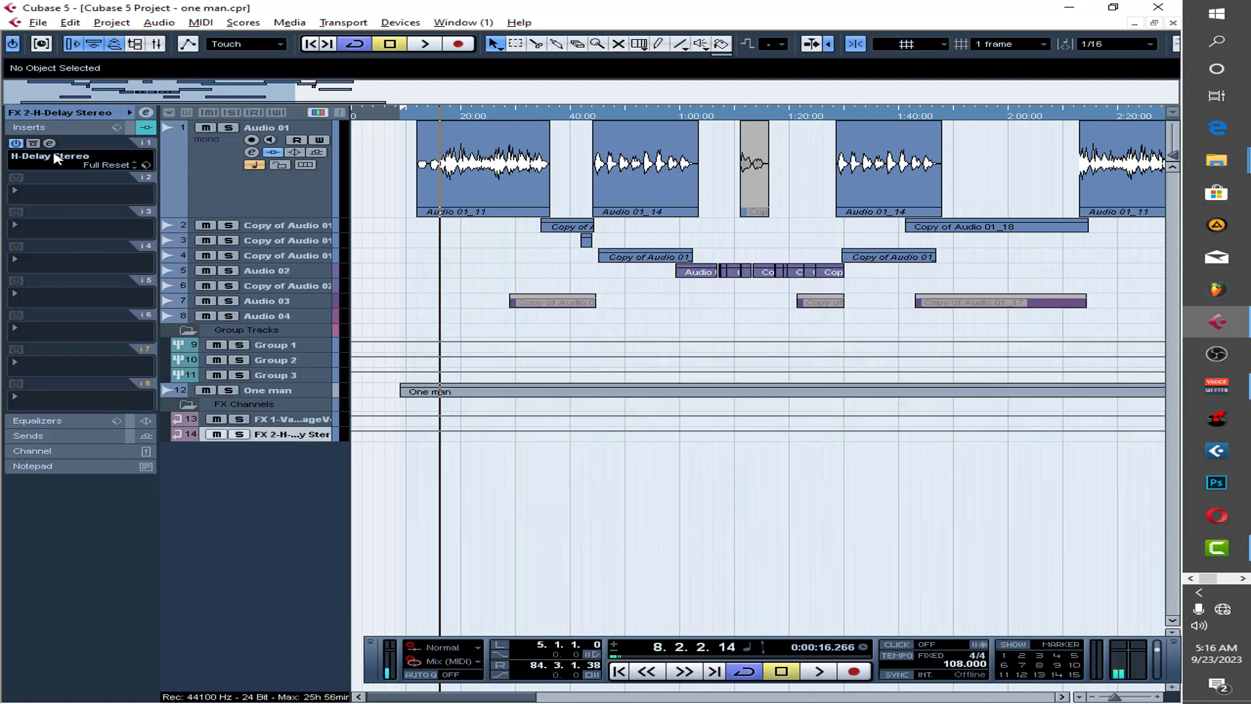
Reactivate Group 1's bypassed sends to ValhallaVintageVerb and H-Delay Stereo, and review the group's inserts and sends.
click(277, 344)
click(70, 437)
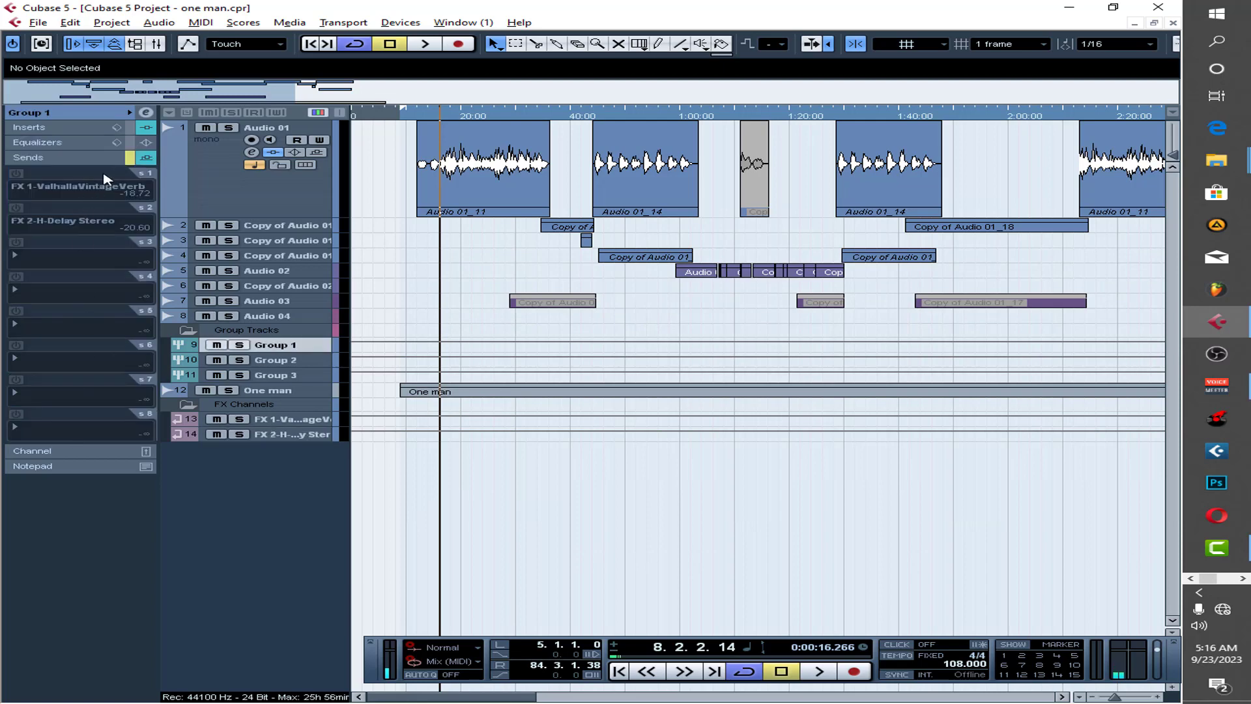
click(128, 159)
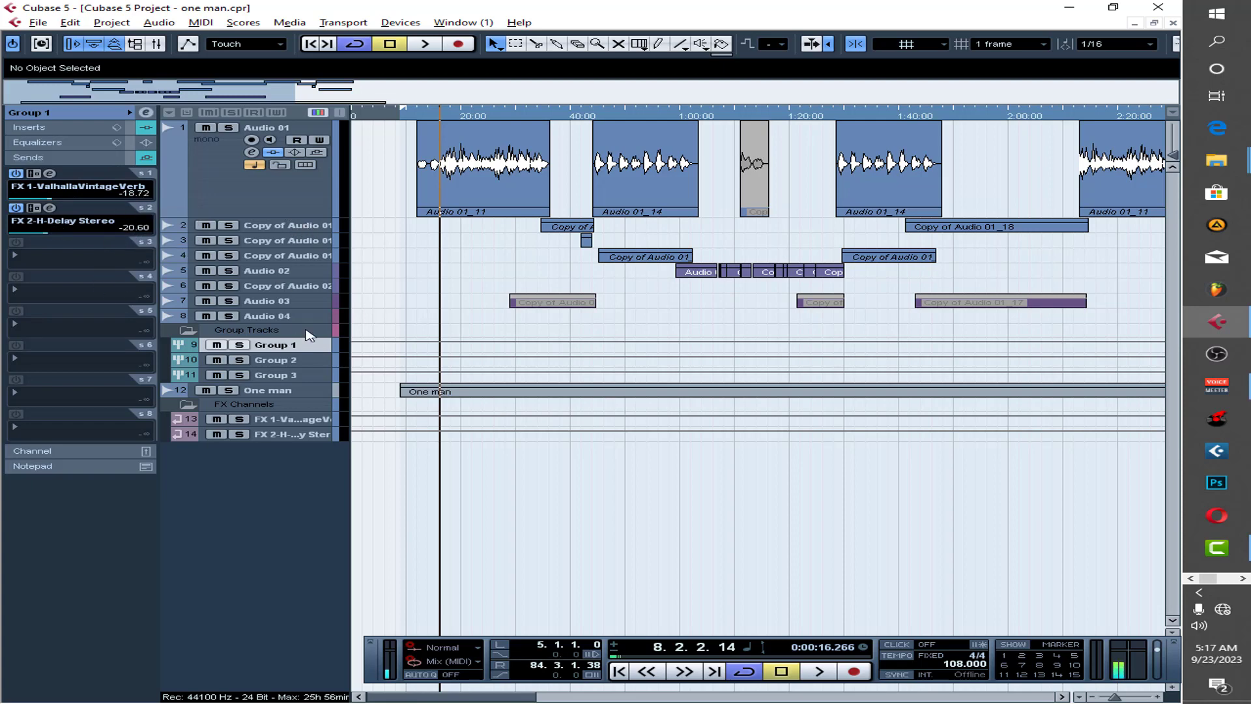
click(77, 128)
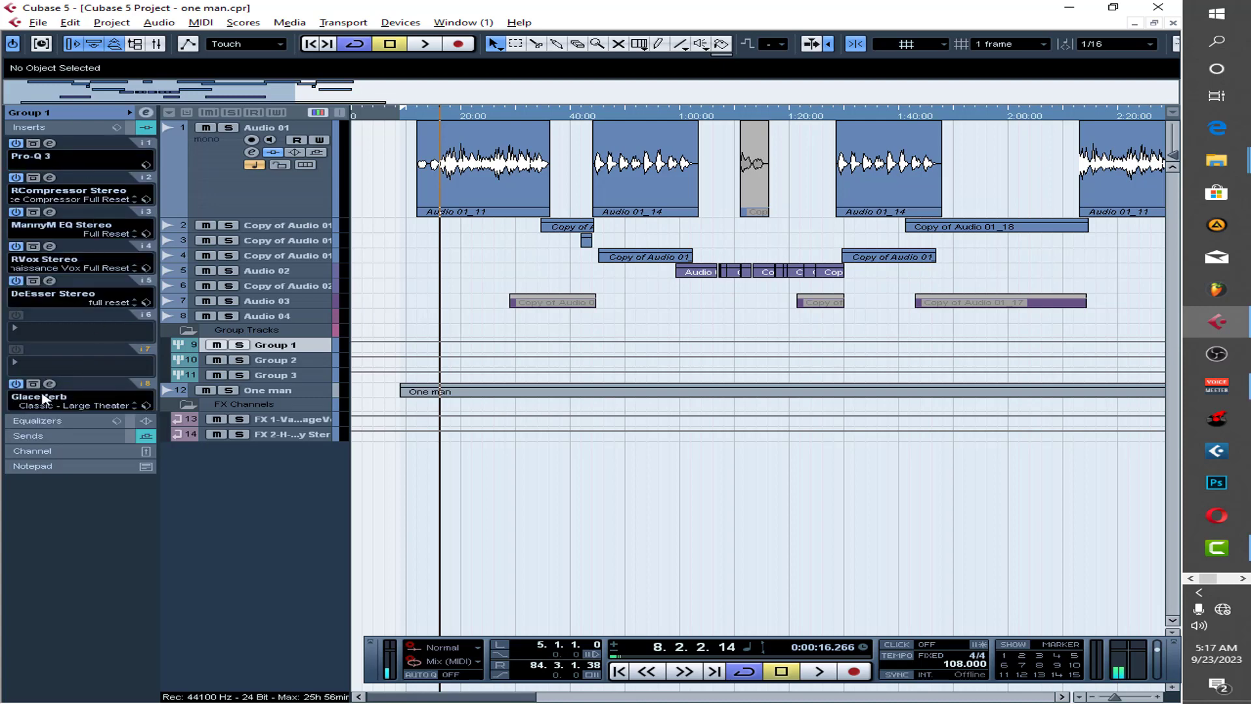
click(65, 437)
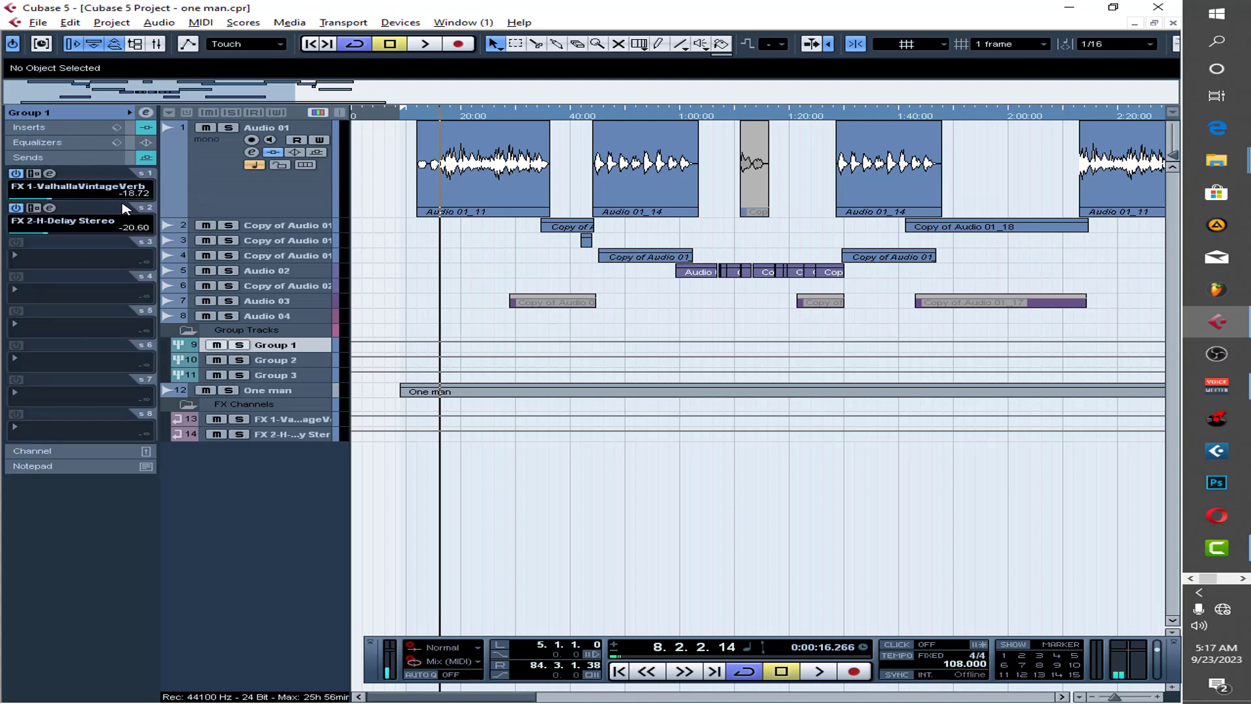